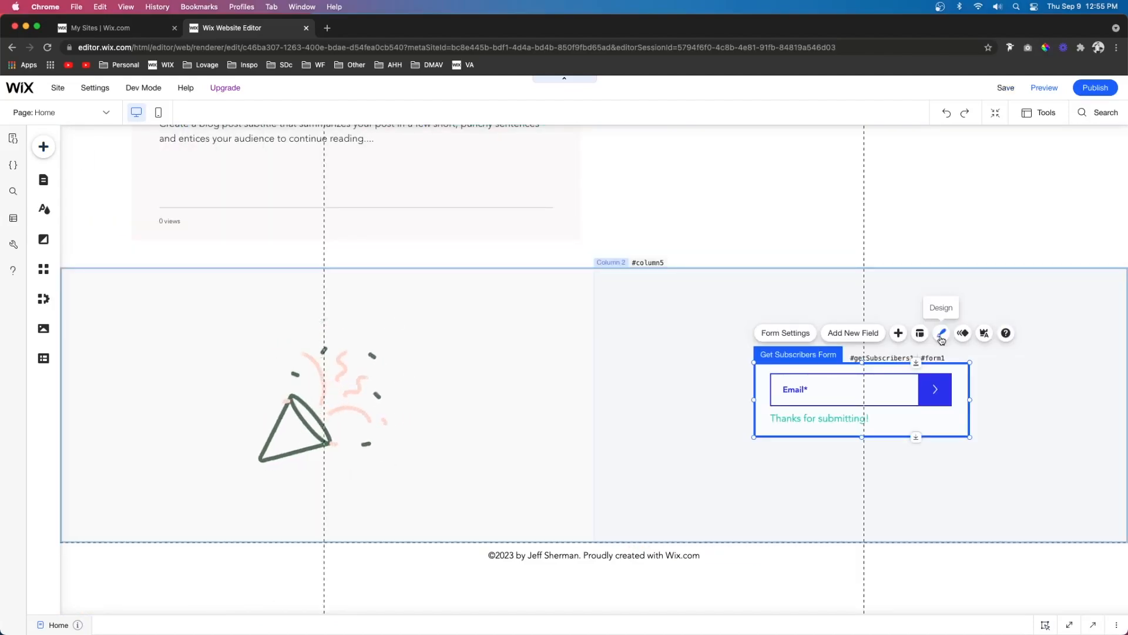
- Set the Get Subscribers form's background fill opacity to 0%
left_click(942, 335)
left_click(671, 414)
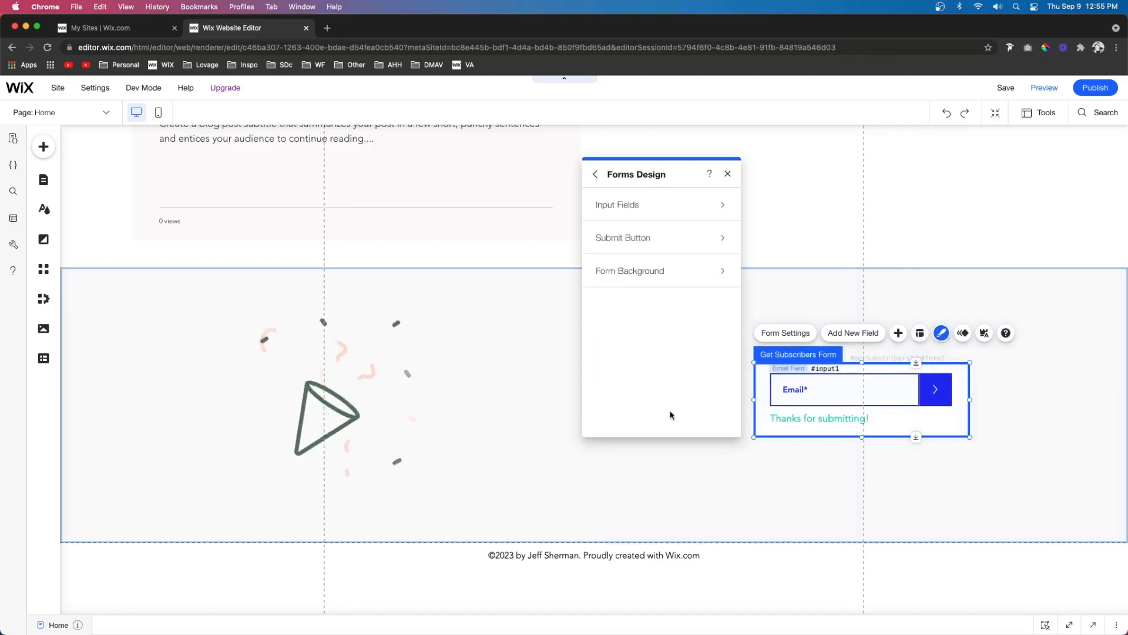
left_click(635, 272)
left_click(660, 206)
left_click(700, 246)
type("0")
key("Return")
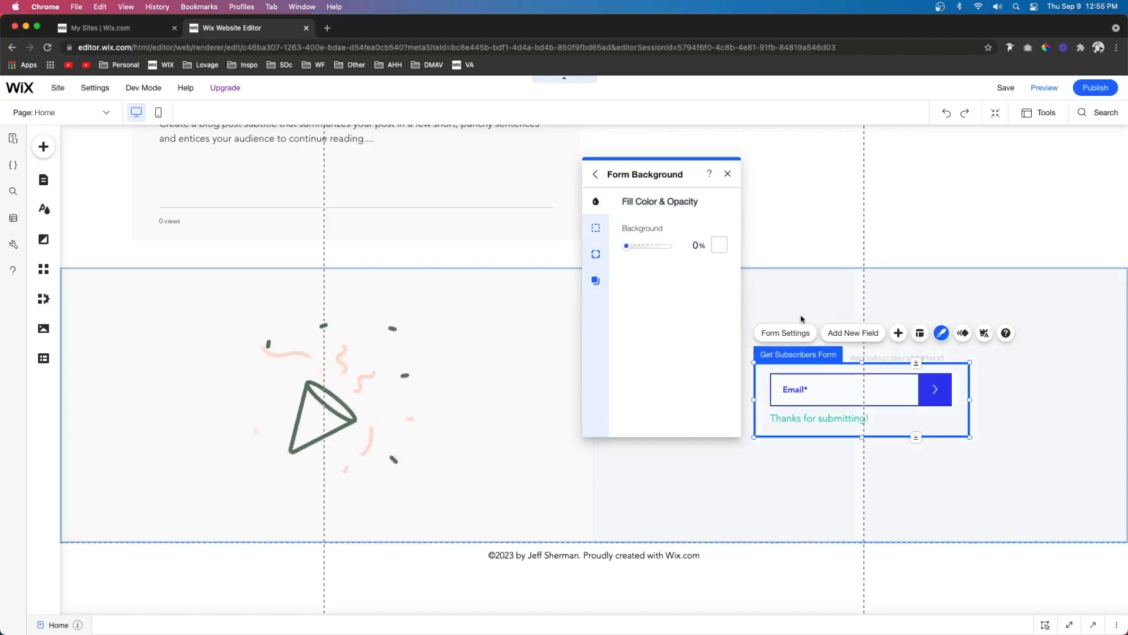
- Review the design options for the Get Subscribers form's input fields, and leave the form selected
left_click(595, 174)
left_click(635, 210)
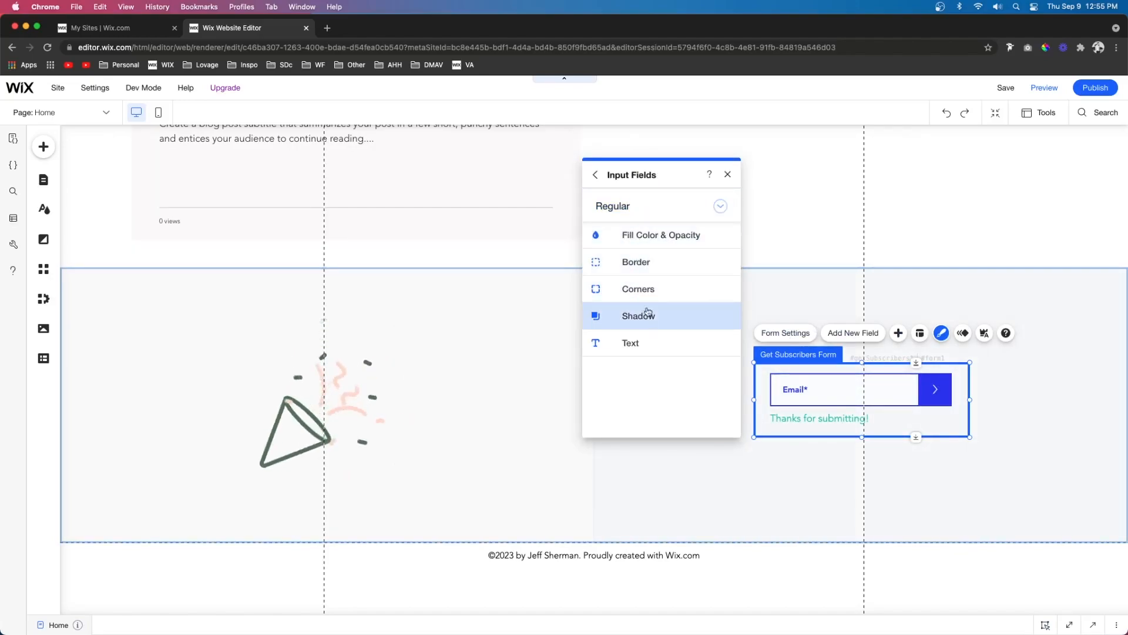
left_click(784, 478)
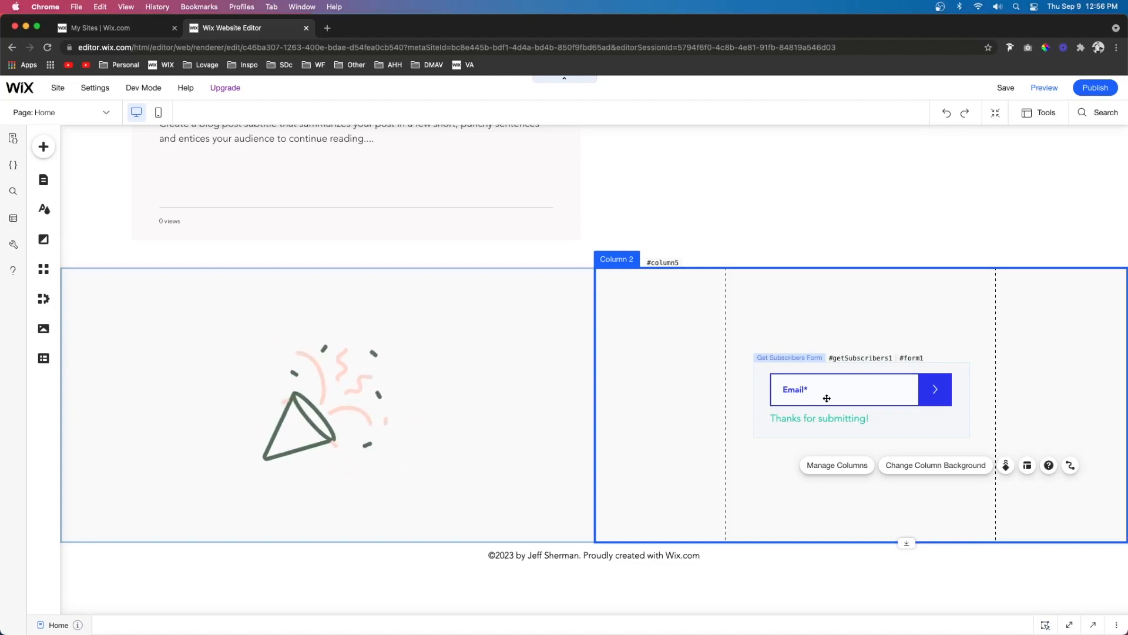
left_click(827, 398)
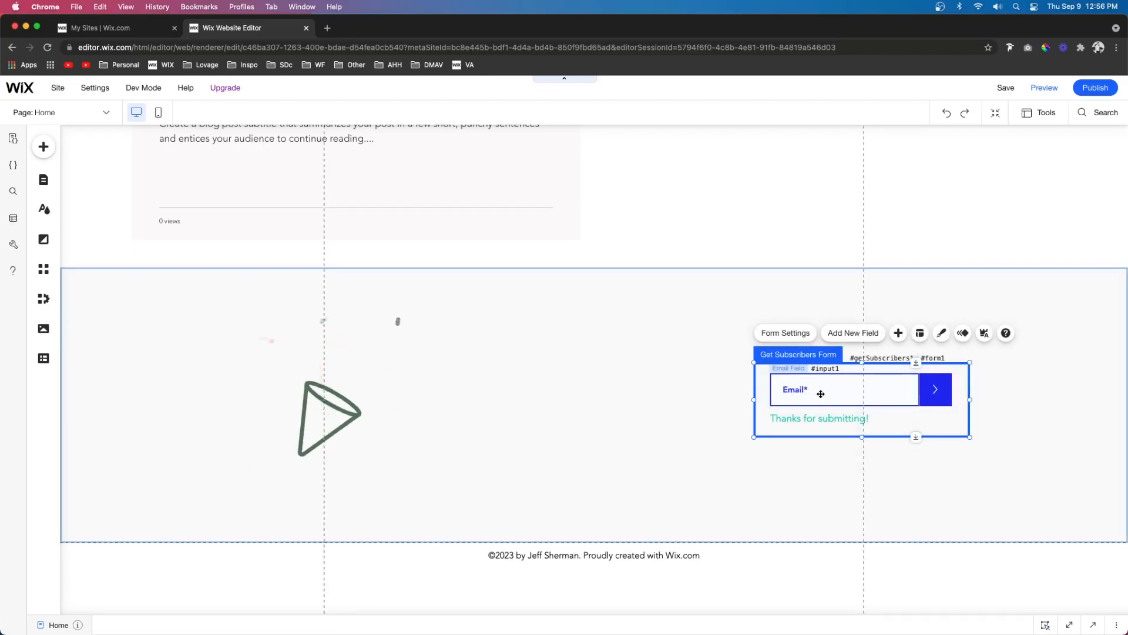
left_click(787, 350)
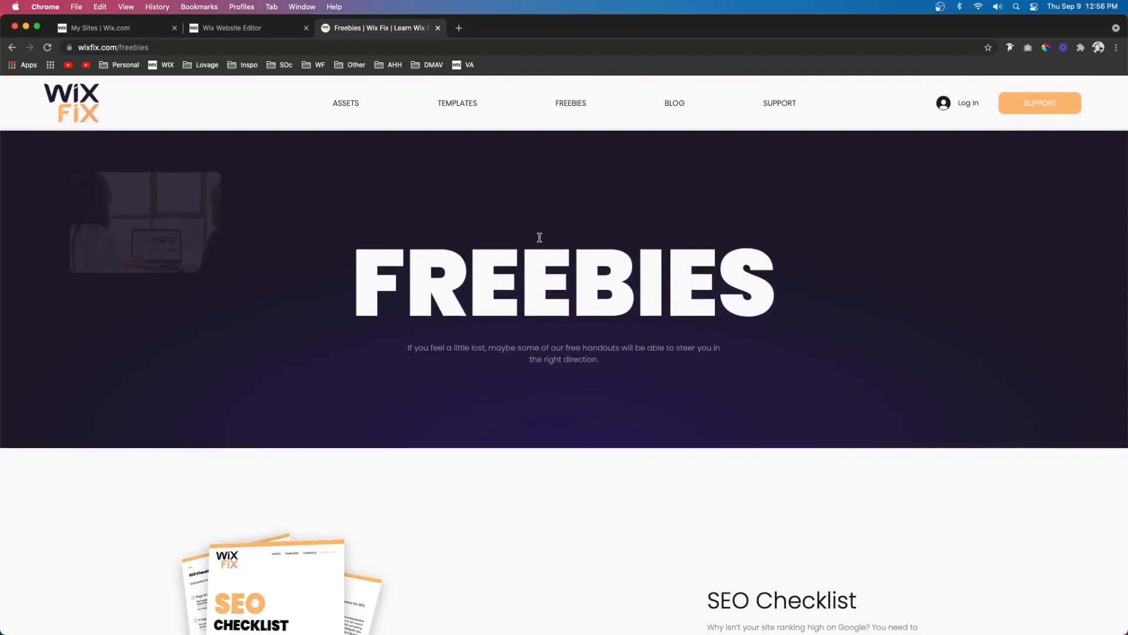
- Examine the Wix Fix Freebies page from its main heading through the offers to the "Want Some Freebies?" email form
left_click_drag(358, 286, 779, 302)
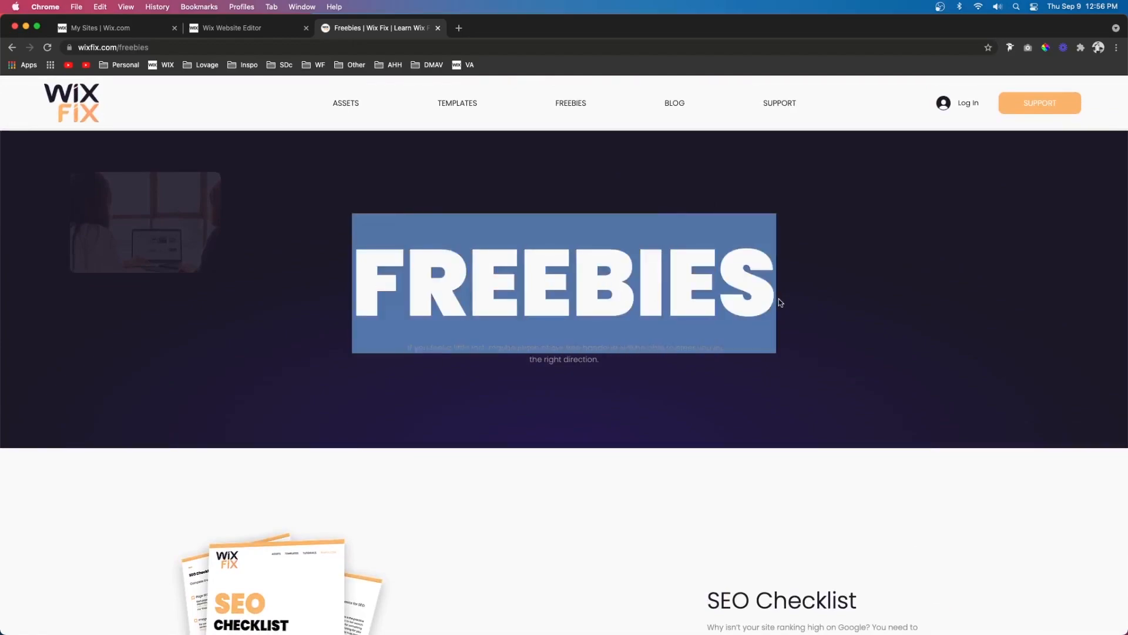
scroll(734, 282, "down", 6)
left_click_drag(702, 257, 929, 274)
scroll(929, 274, "down", 5)
left_click_drag(137, 342, 435, 366)
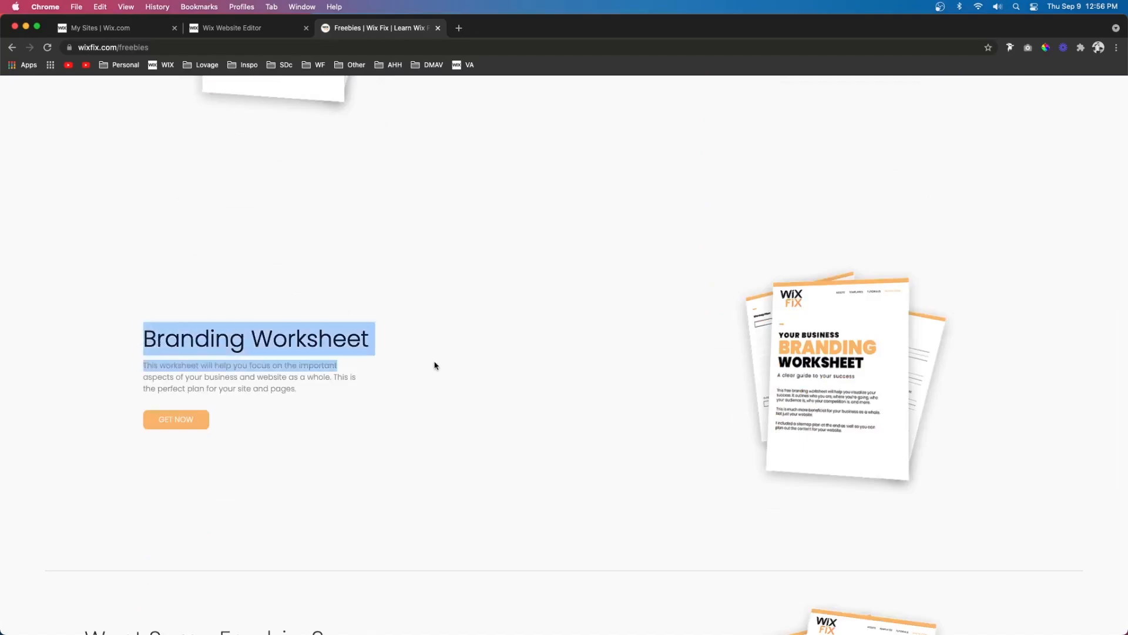
scroll(534, 345, "up", 5)
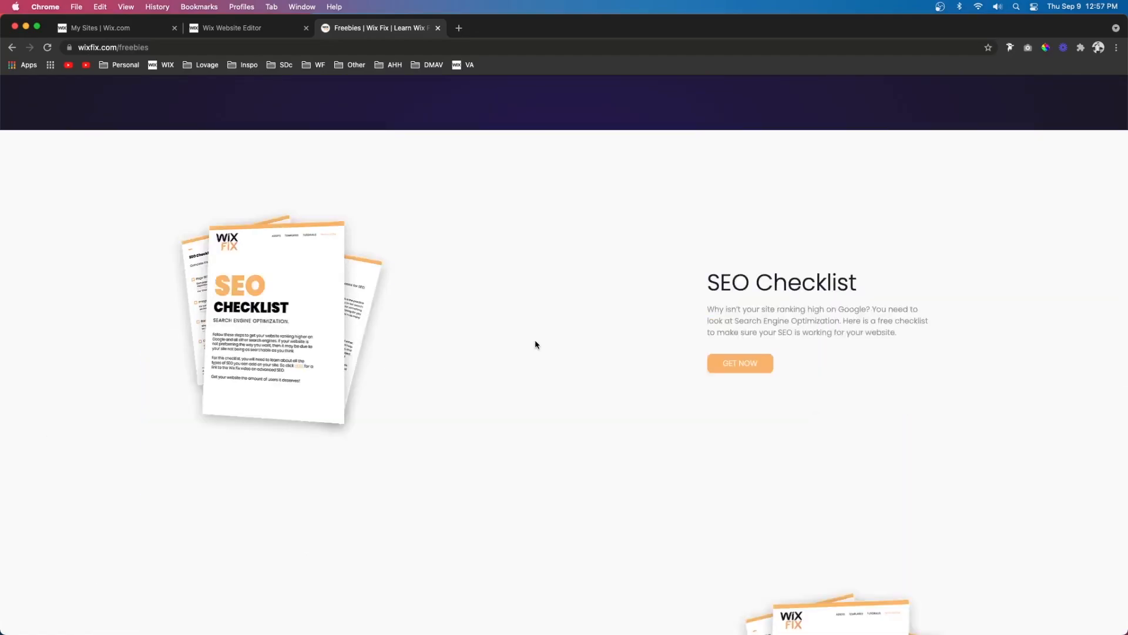
scroll(535, 344, "down", 10)
left_click_drag(83, 254, 332, 260)
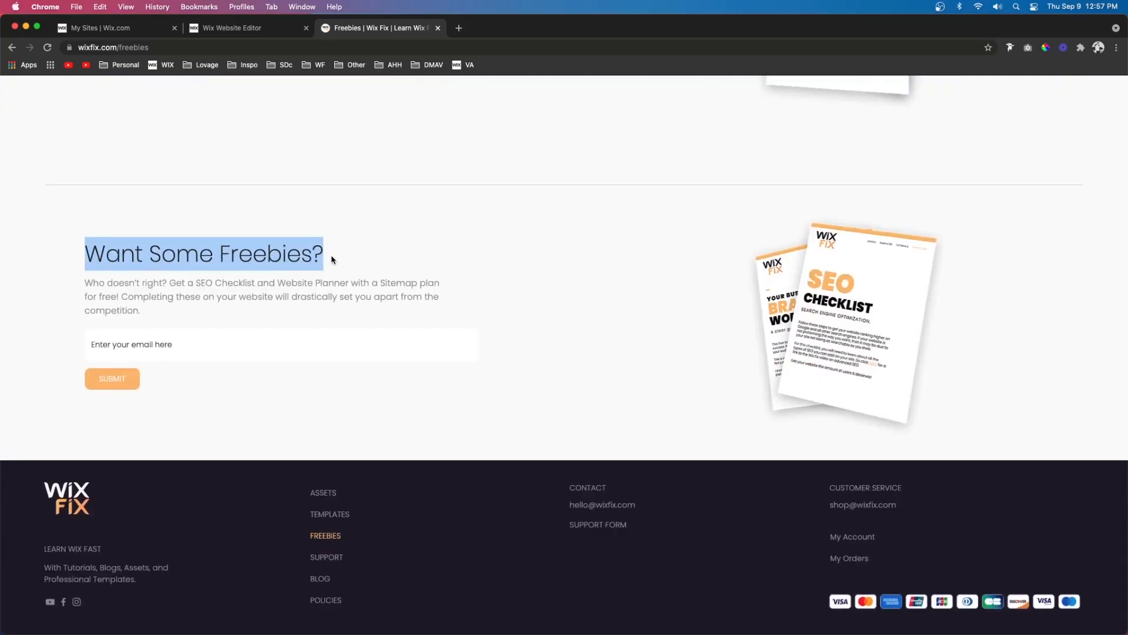
left_click(184, 312)
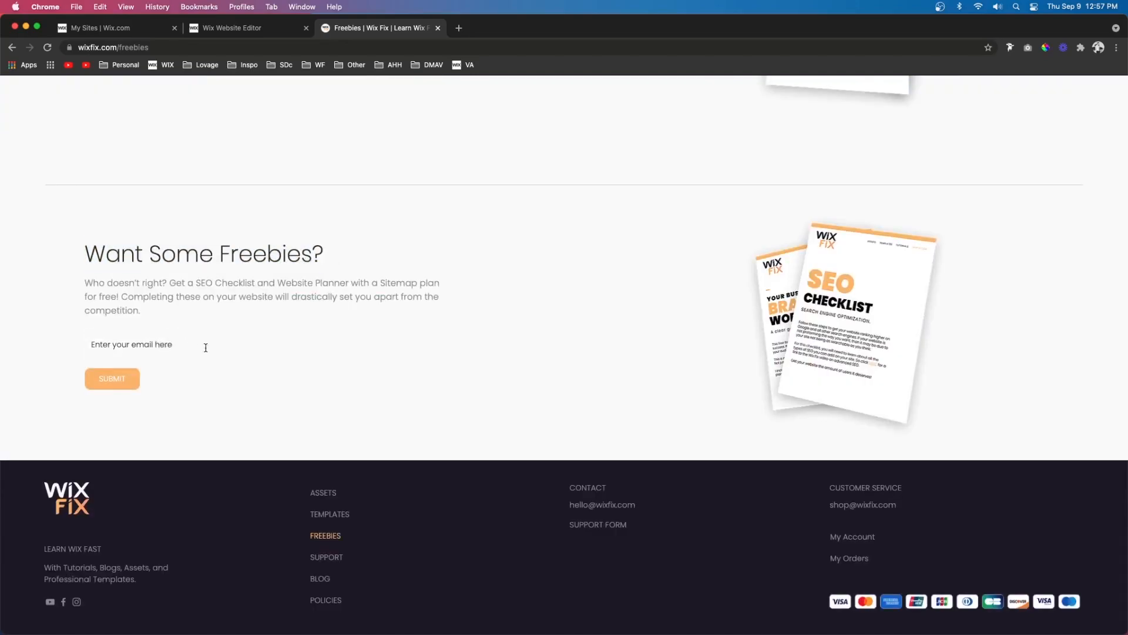
- Review how the SEO Checklist and Branding Worksheet offers are presented on the Freebies page
scroll(284, 338, "up", 15)
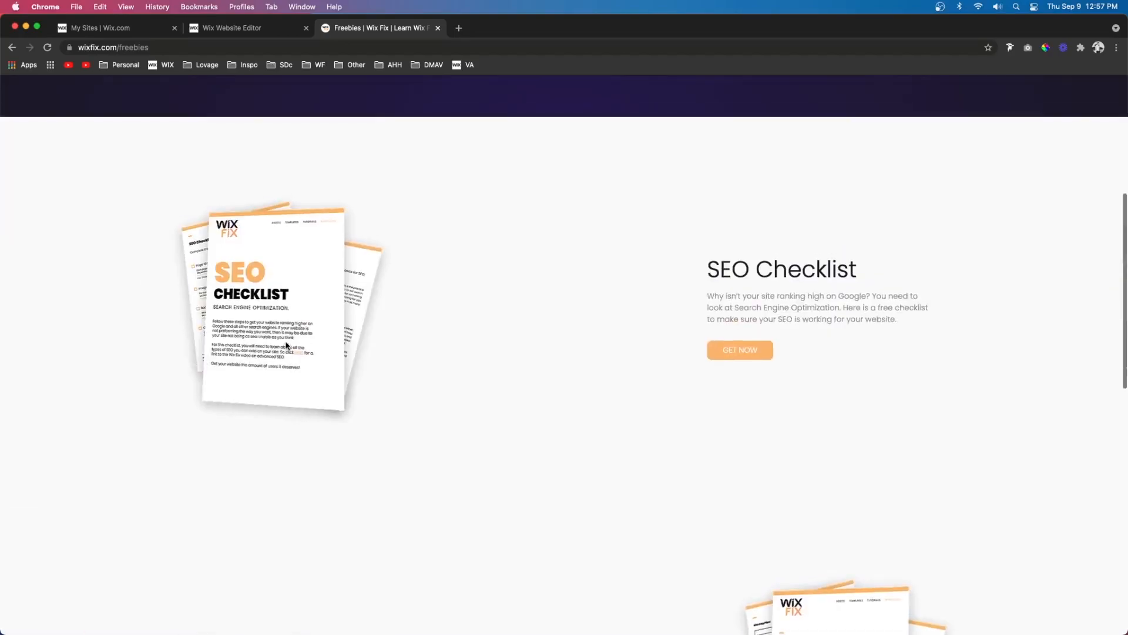
scroll(750, 272, "down", 5)
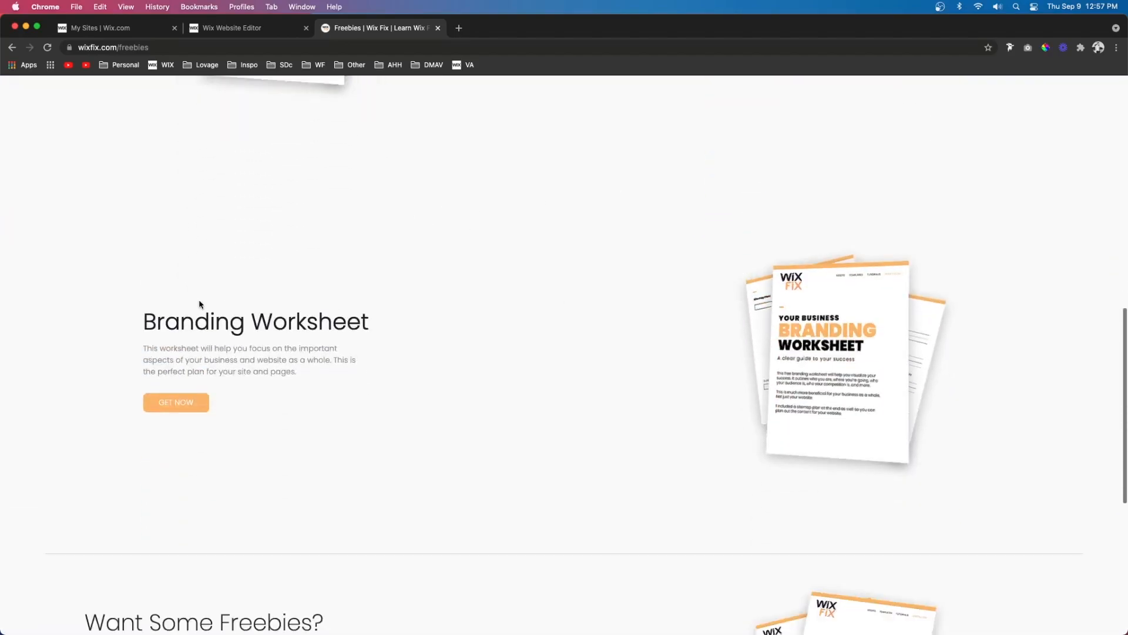
left_click_drag(174, 322, 430, 341)
left_click(432, 342)
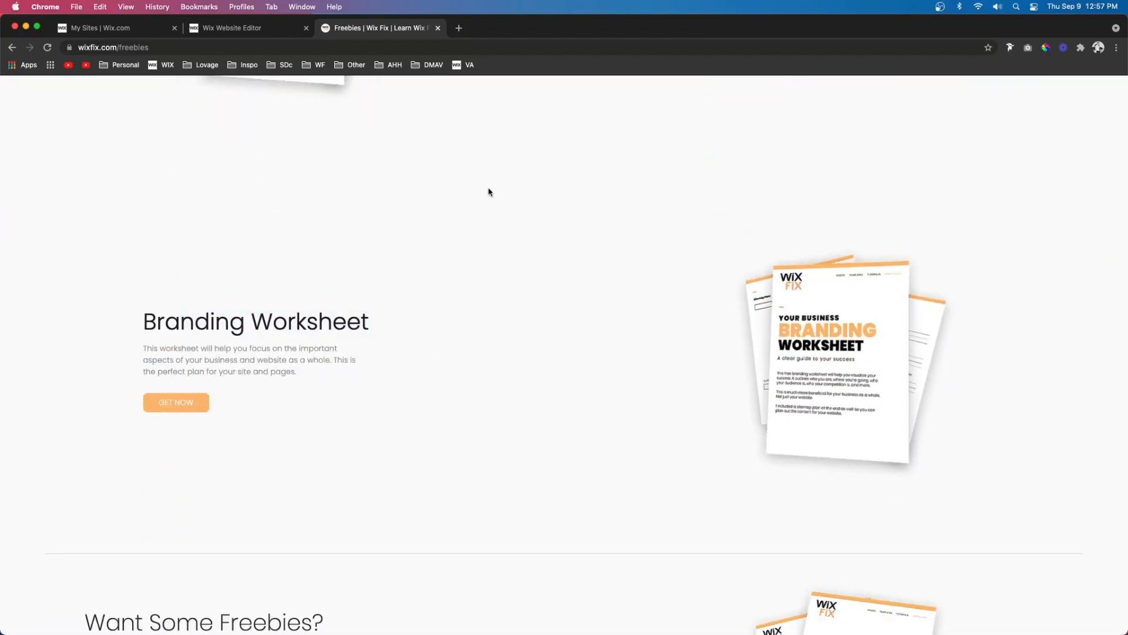
scroll(488, 192, "up", 10)
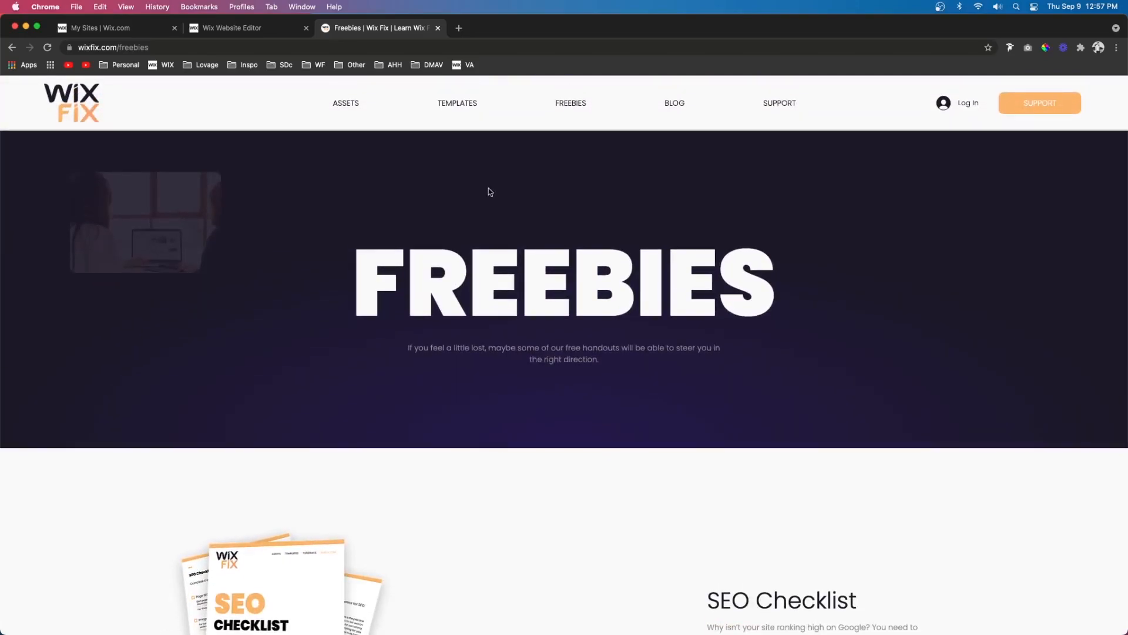
scroll(488, 192, "down", 5)
scroll(407, 357, "down", 4)
scroll(407, 357, "down", 1)
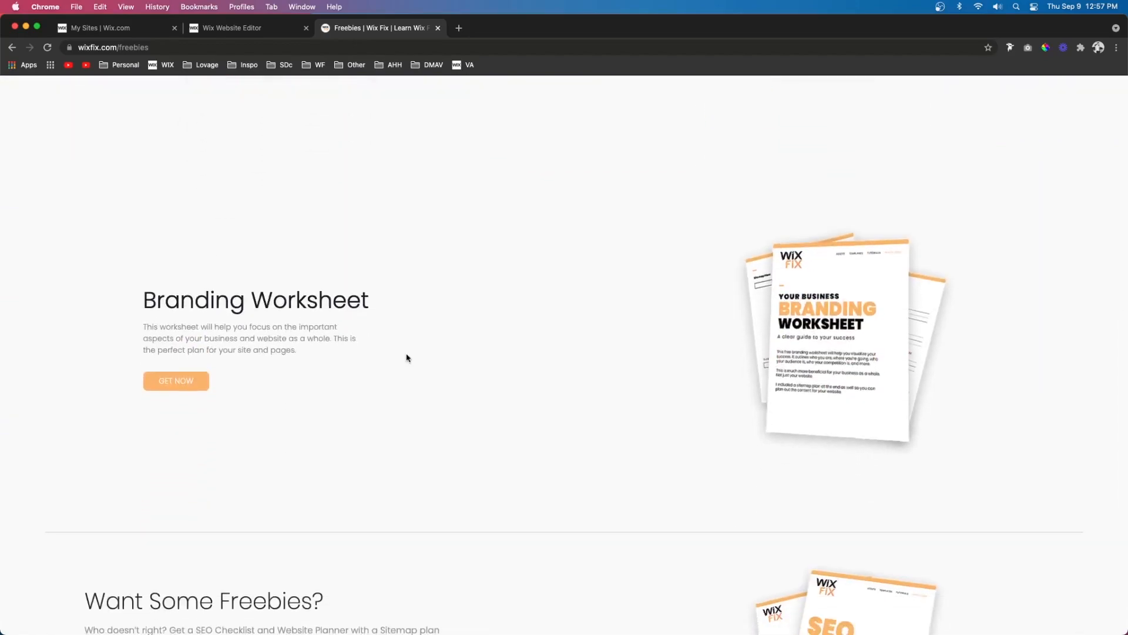
scroll(407, 357, "up", 10)
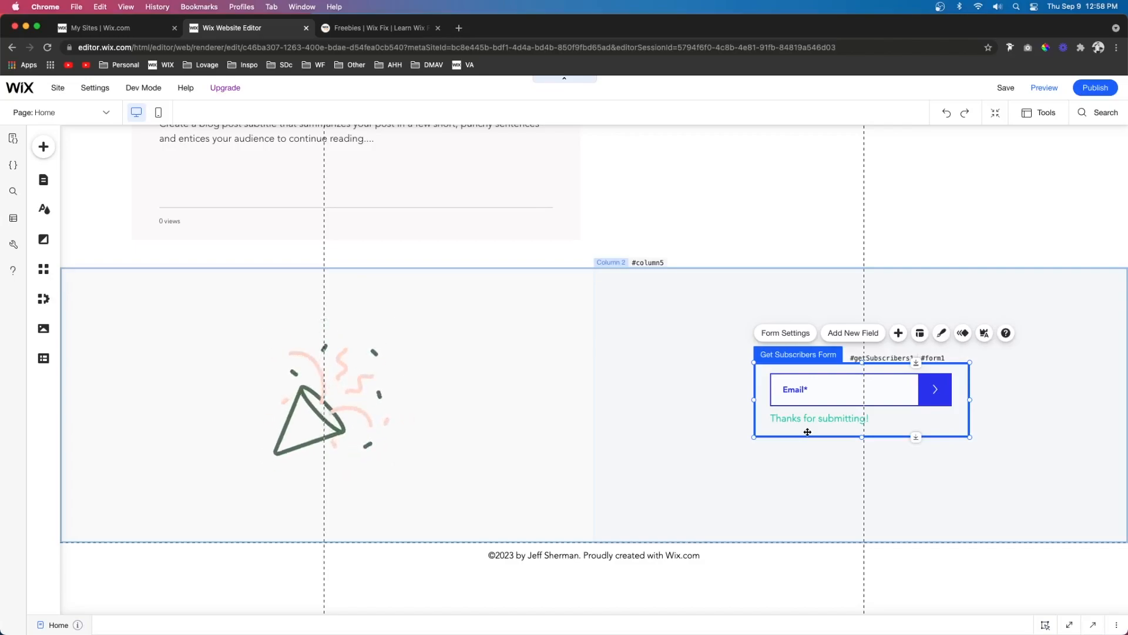
- Switch back to the Freebies page and examine the heading, description and email field of its "Want Some Freebies?" section
left_click(350, 27)
scroll(360, 264, "up", 9)
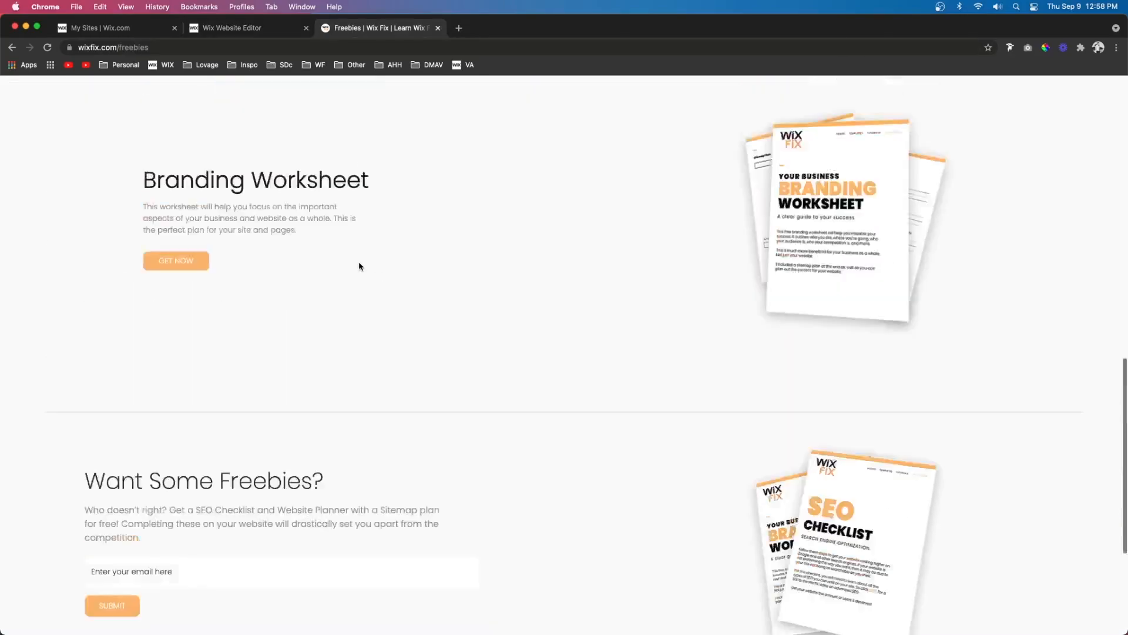
scroll(360, 264, "down", 9)
left_click_drag(360, 264, 176, 347)
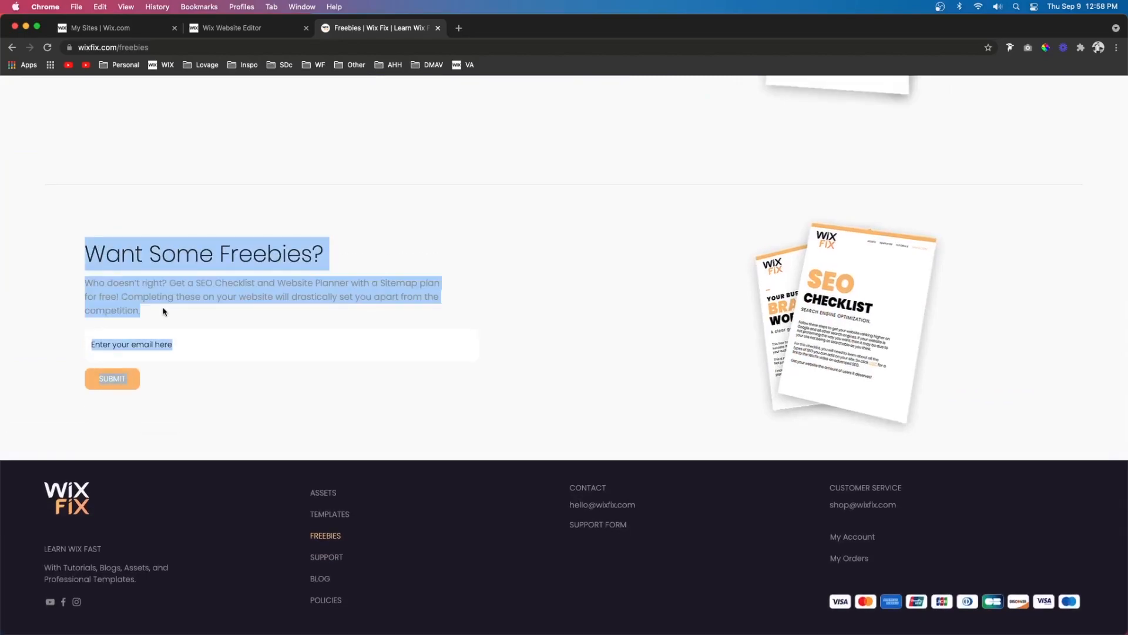
left_click(157, 312)
left_click_drag(147, 312, 92, 255)
- Return to the Wix editor and add a page from the General layouts to the site menu, named SECRET
left_click(252, 29)
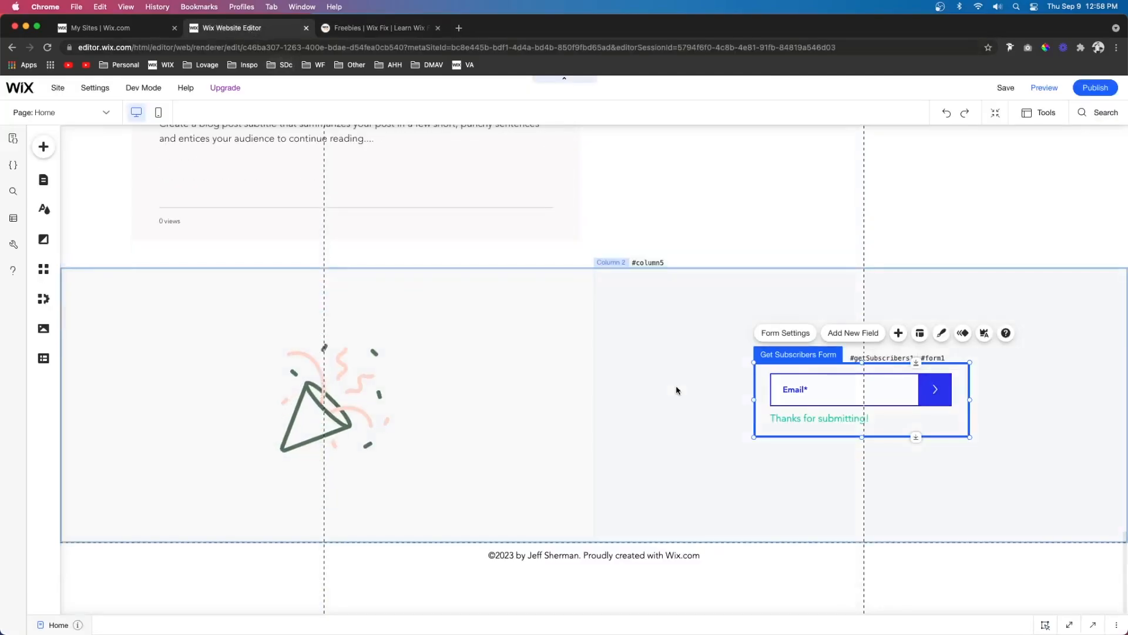
left_click(713, 386)
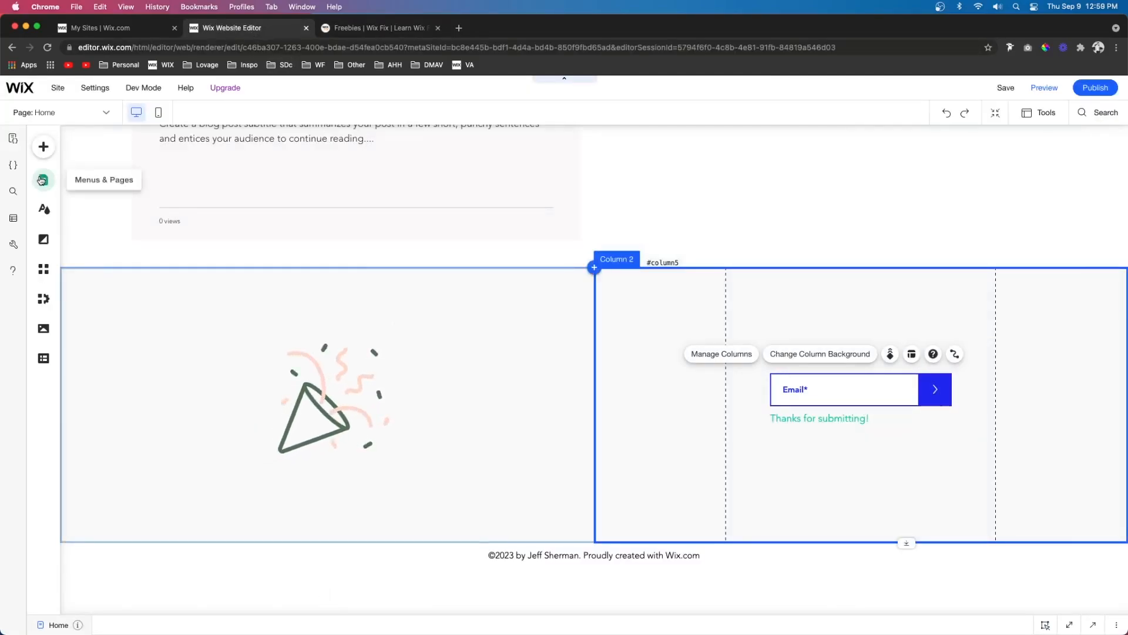
left_click(41, 180)
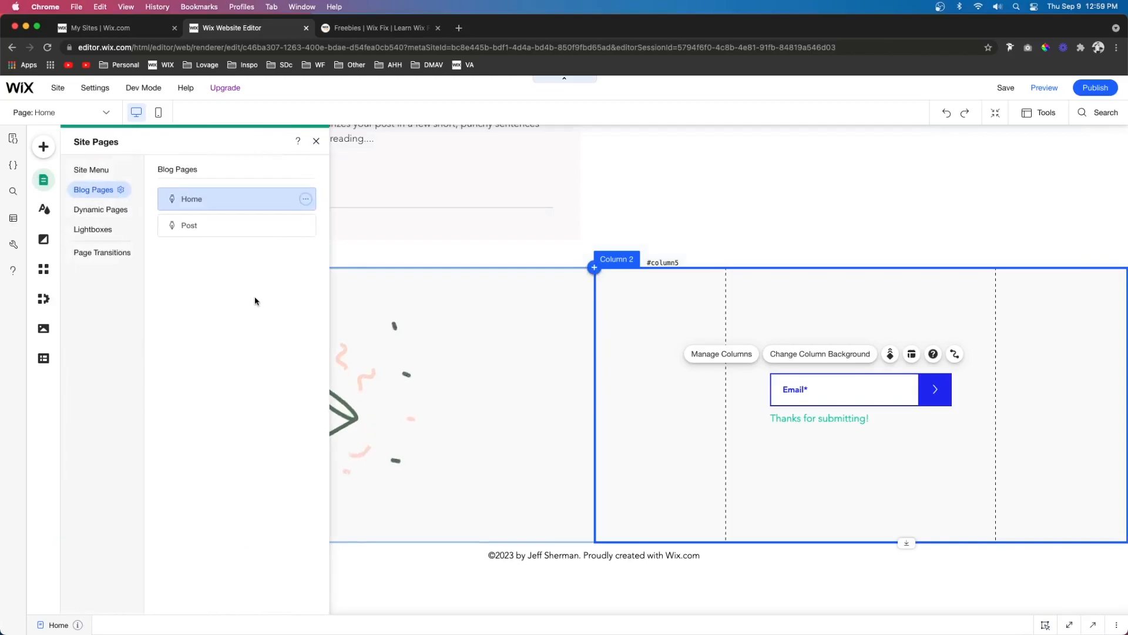
left_click(81, 169)
left_click(210, 594)
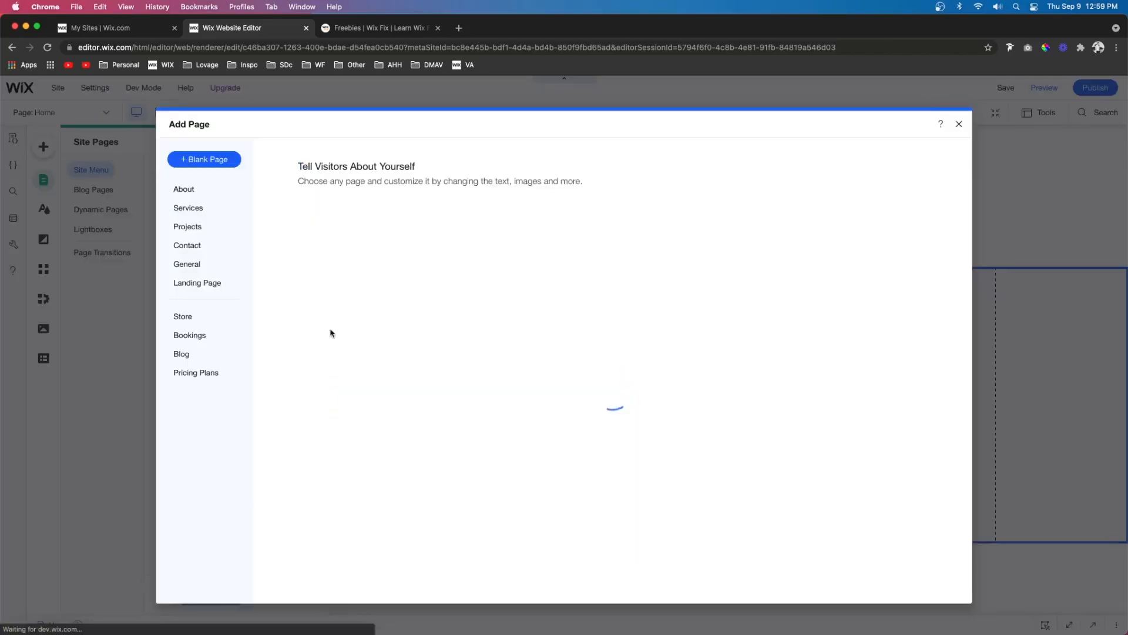
left_click(187, 264)
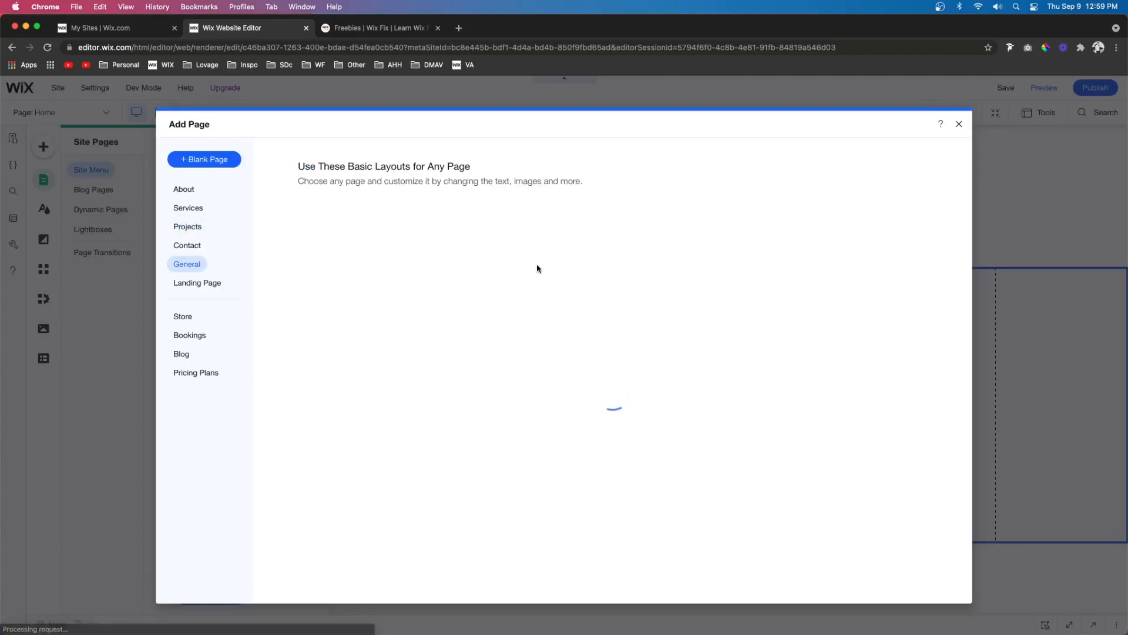
left_click(392, 289)
type("SECRET")
key("Return")
- Open the SECRET page's SEO basics and check its URL slug
left_click(306, 225)
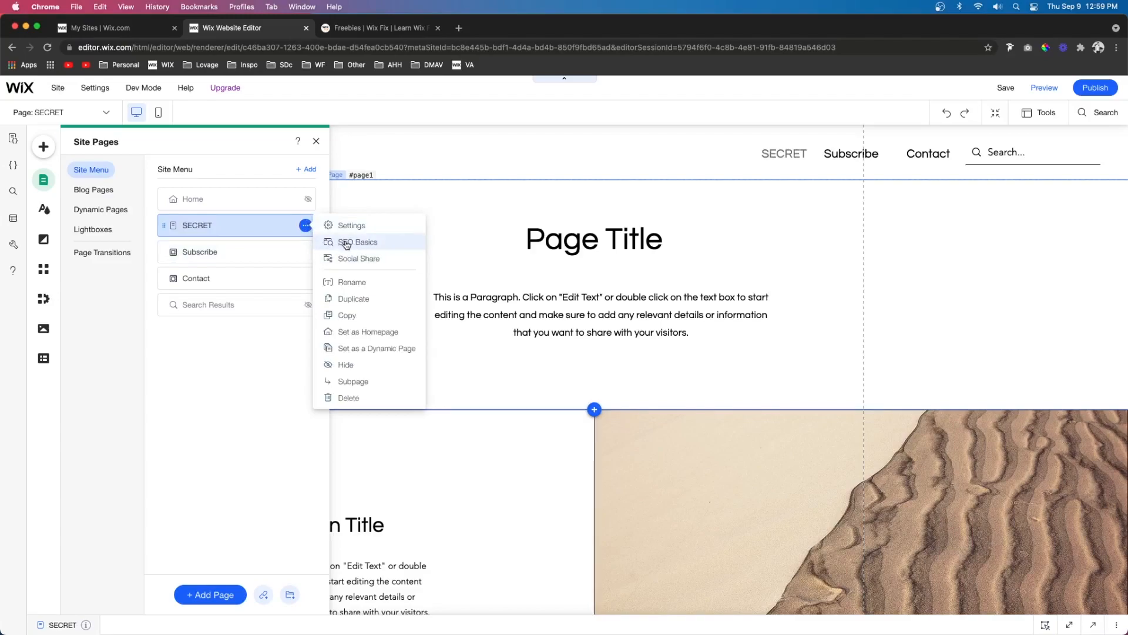
left_click(346, 243)
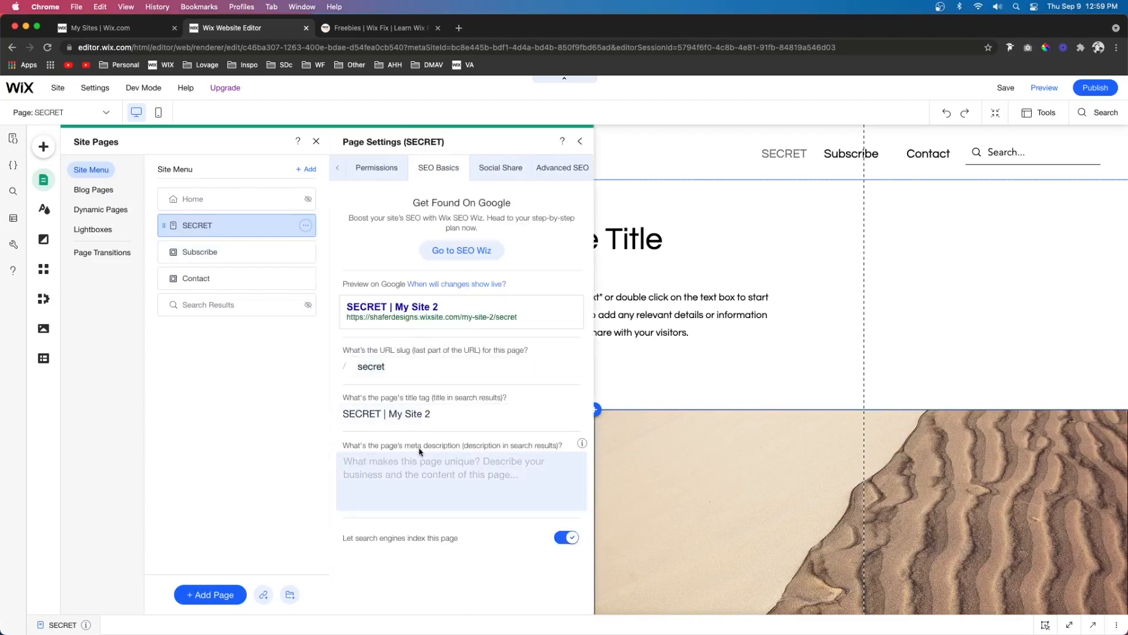
left_click(393, 368)
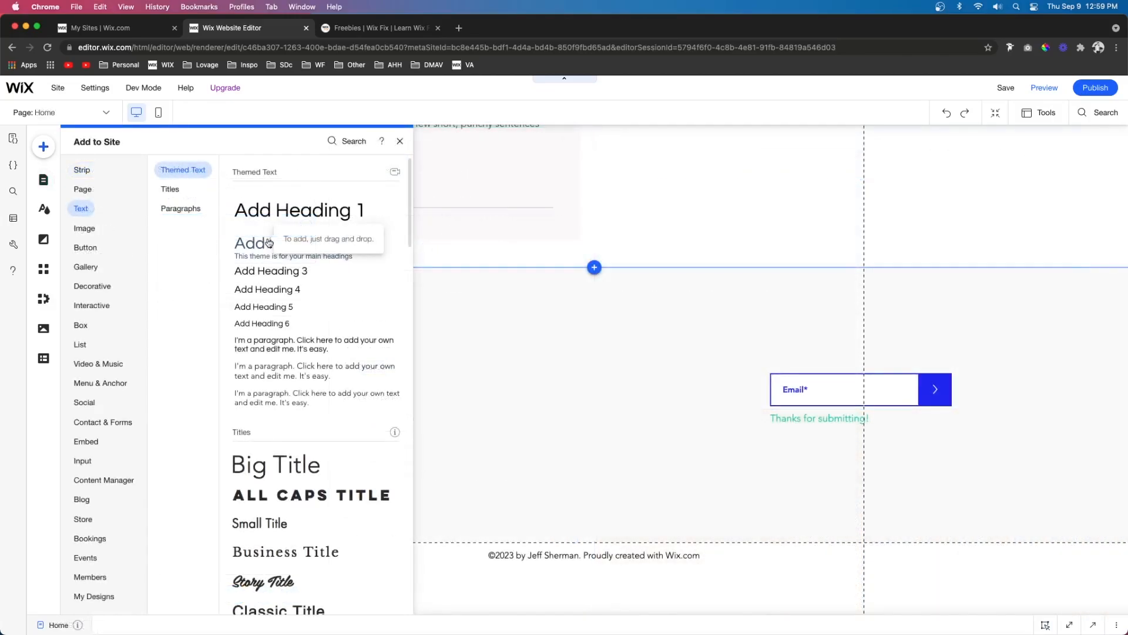
- Add a heading above the email field on the Home page reading "LEARN OUR SECRETS"
left_click_drag(268, 243, 824, 345)
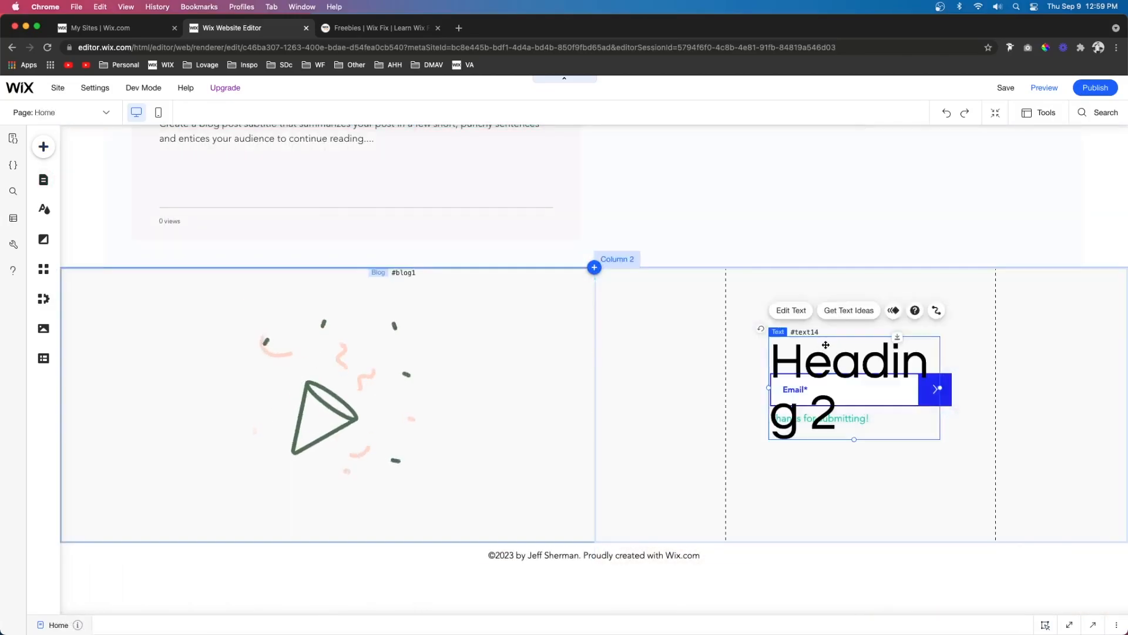
double_click(827, 354)
type("LEARN OUR SECRETS")
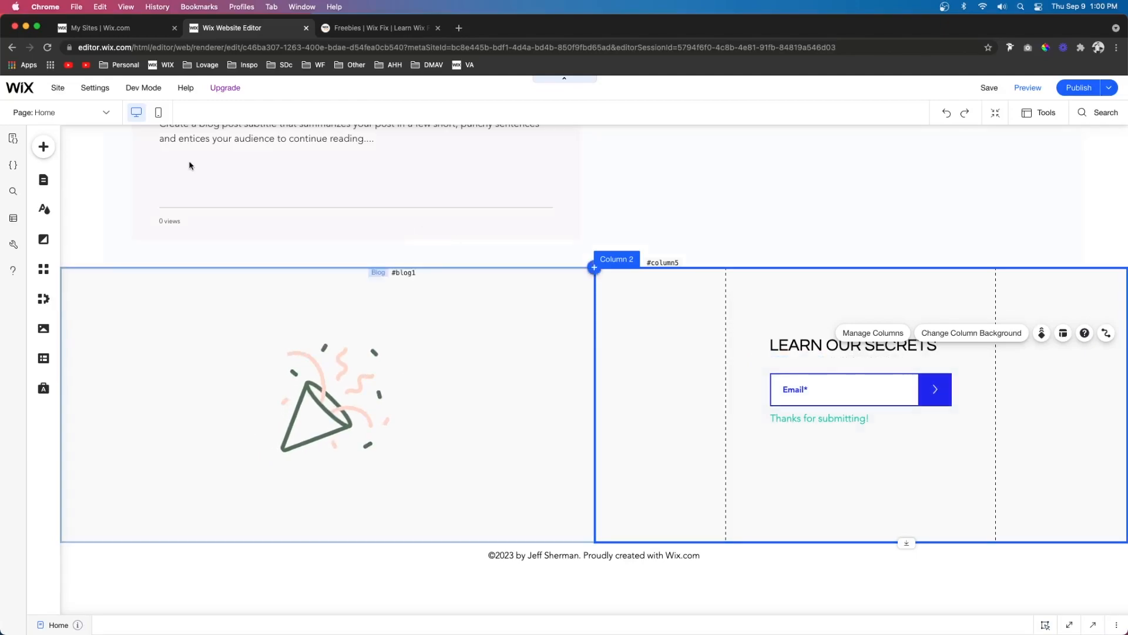
- Open the site's dashboard and go to the Automations page of its CRM tools
left_click(52, 89)
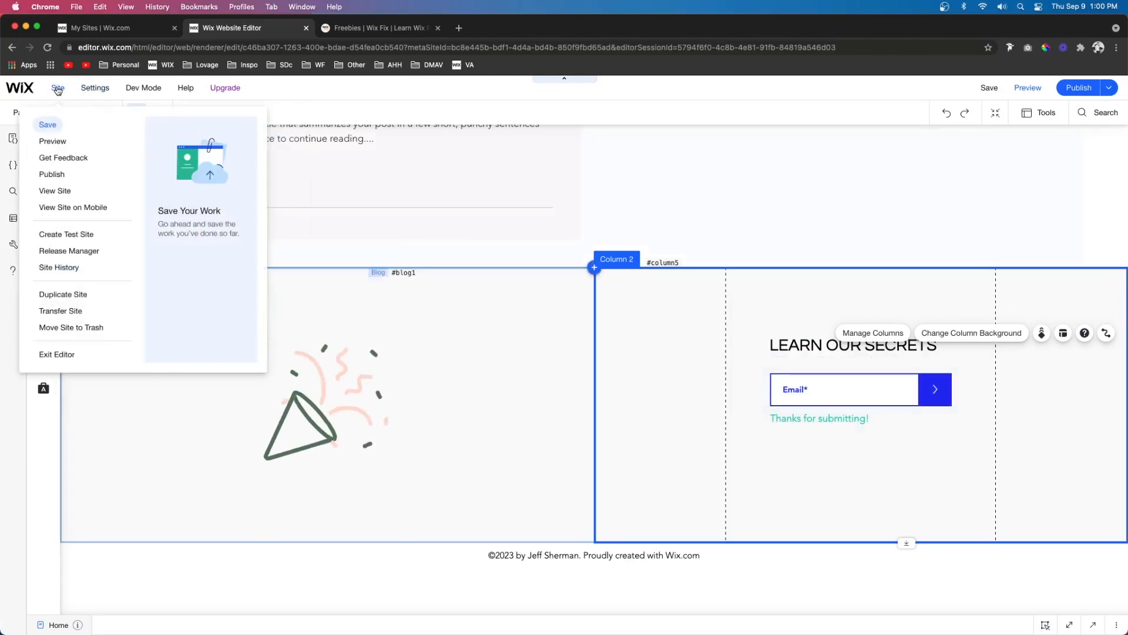
mouse_move(92, 90)
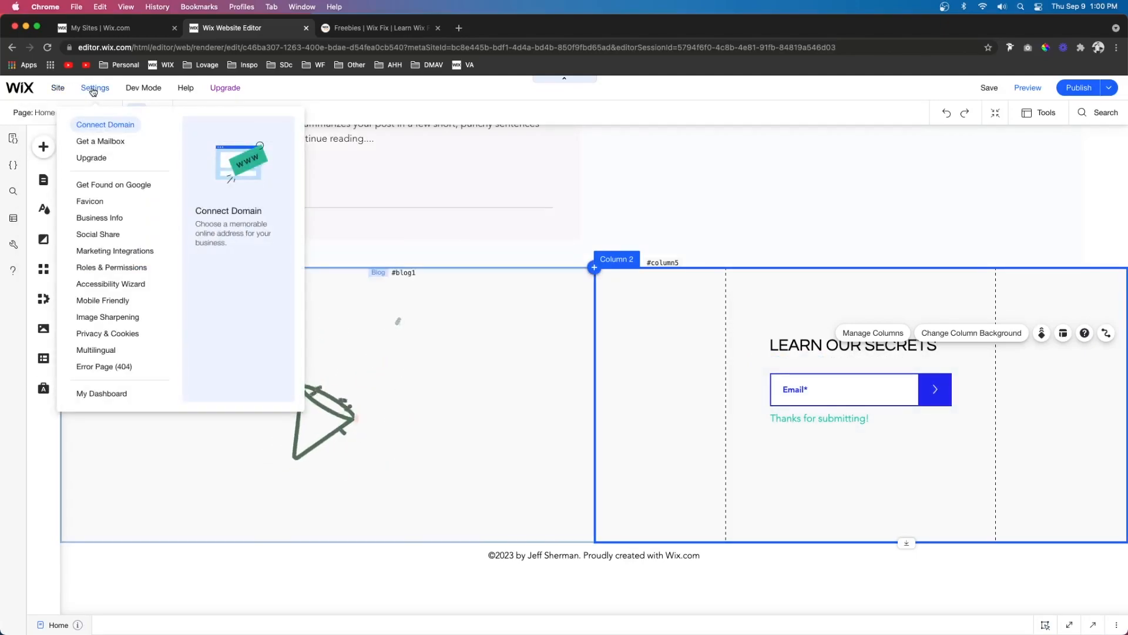
left_click(98, 393)
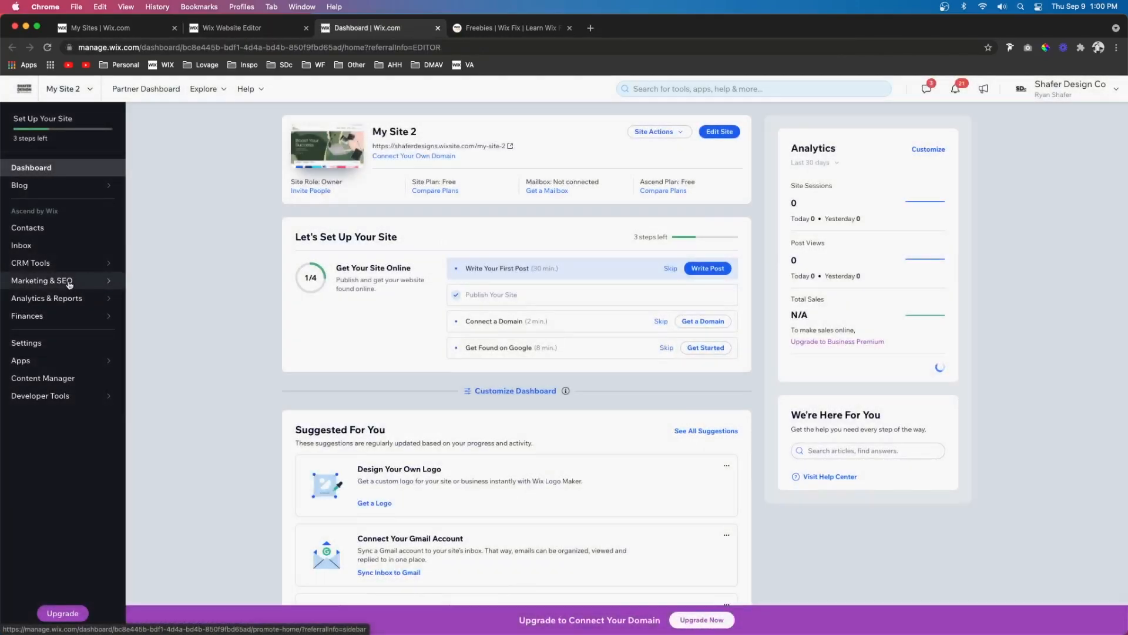
mouse_move(69, 284)
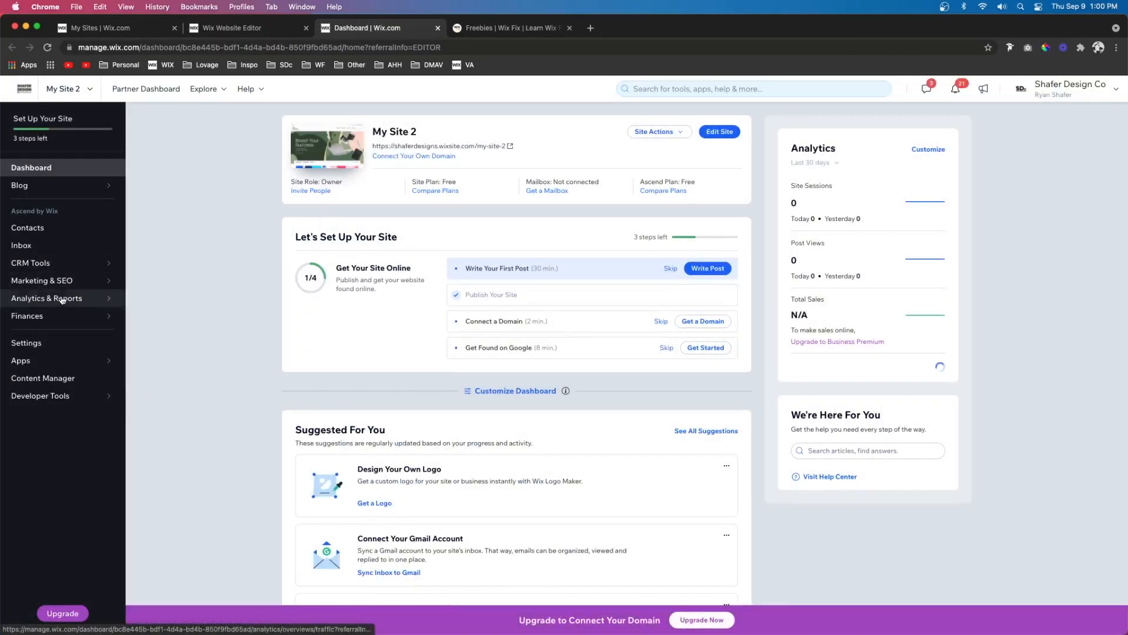
mouse_move(47, 264)
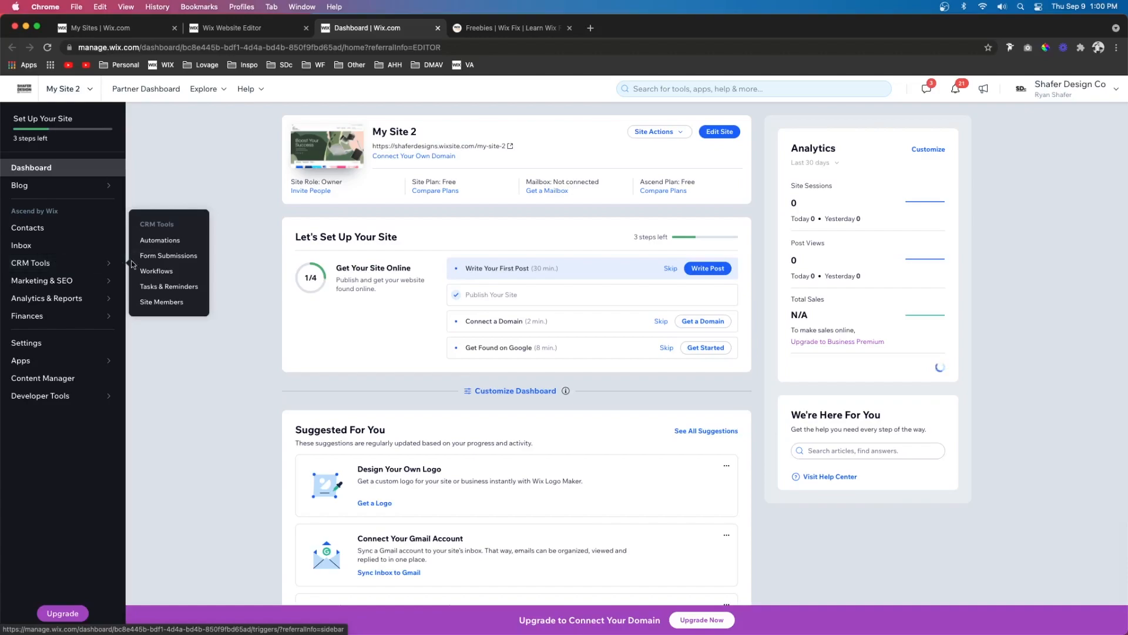
left_click(157, 241)
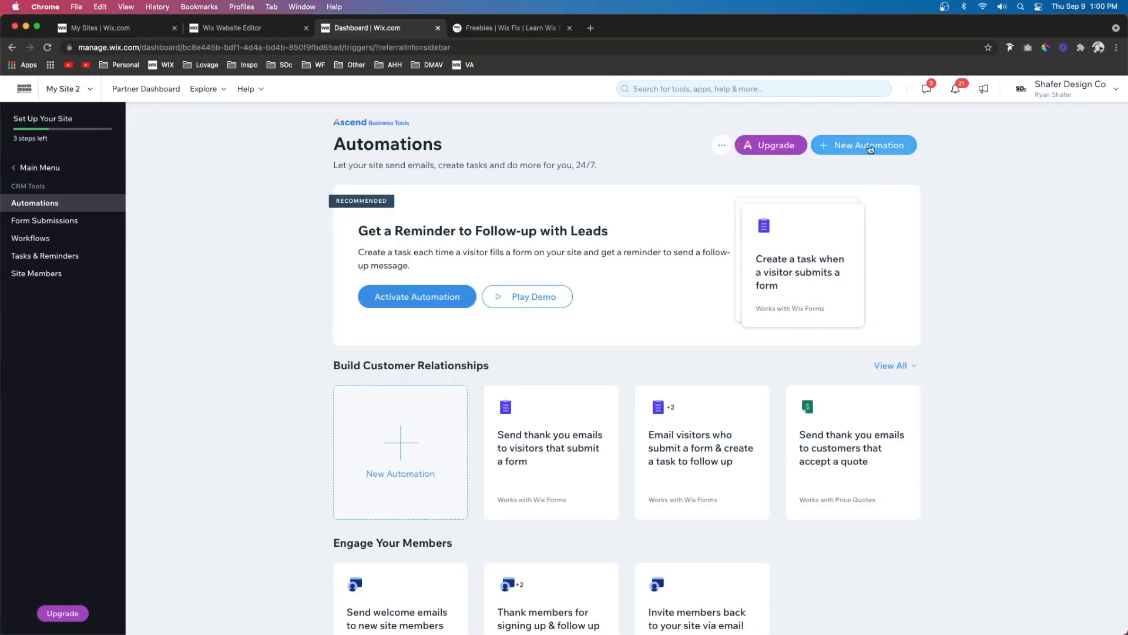
- Create a new automation named "New Subscriber" with Wix Forms as its trigger app
left_click(861, 146)
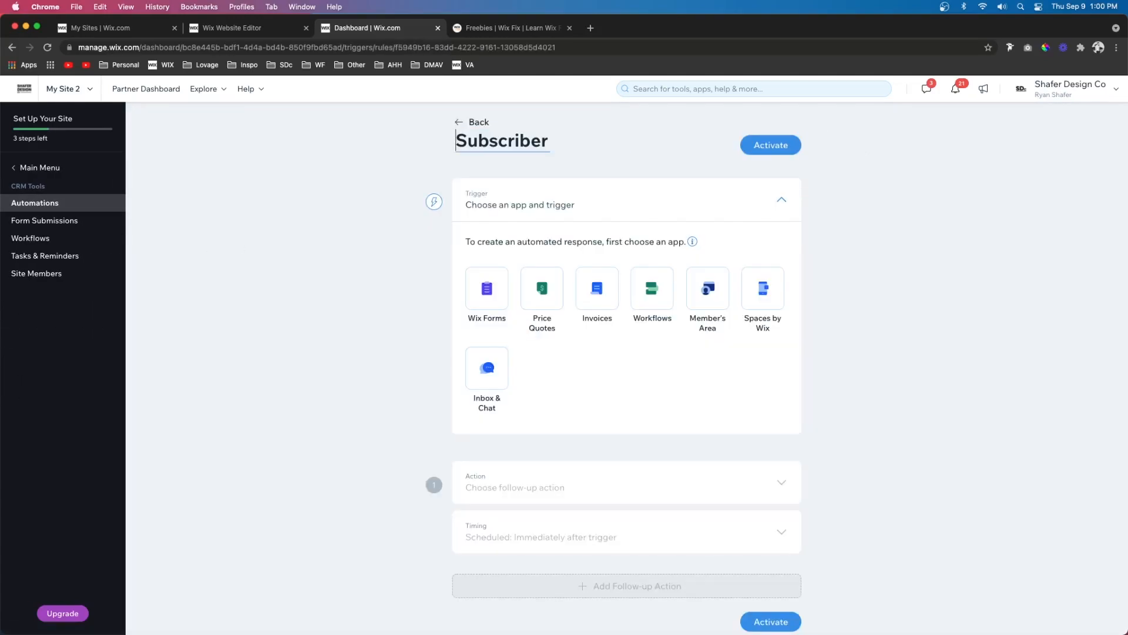
type("New Subscriber")
left_click(575, 365)
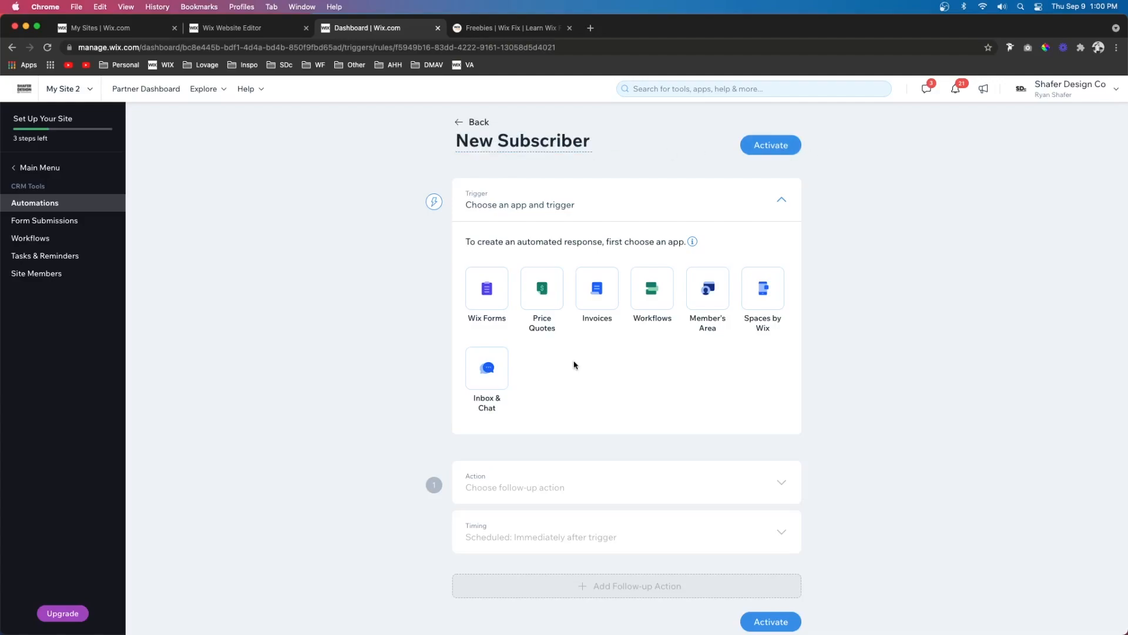
left_click(487, 292)
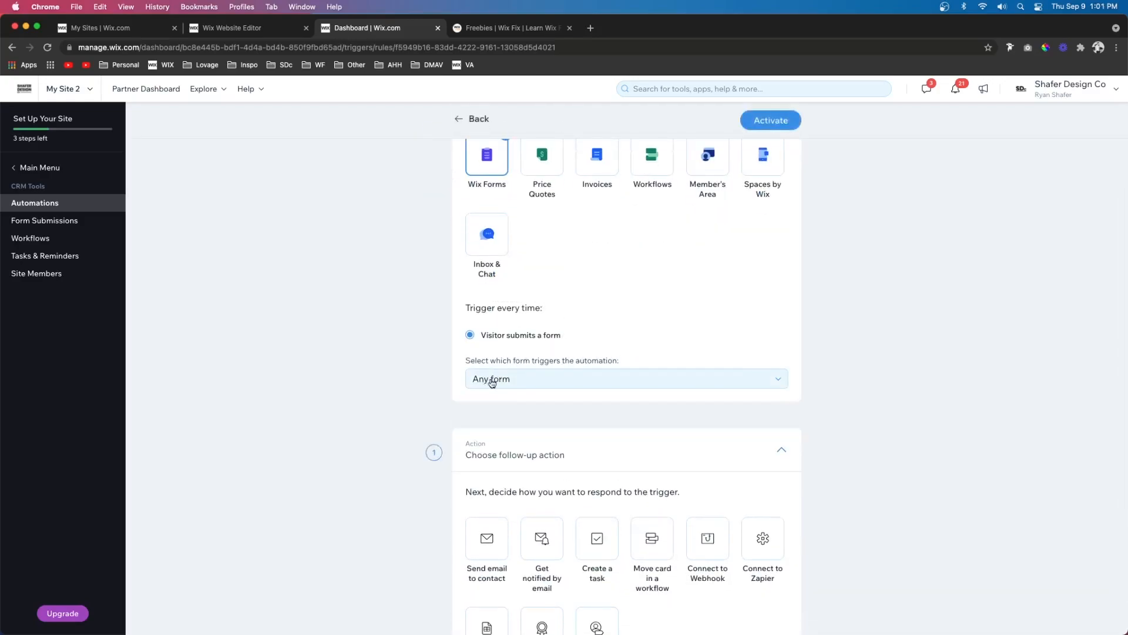
- Limit the form-submission trigger to specific forms: both Subscriptions forms and Subscriptions 2
left_click(503, 381)
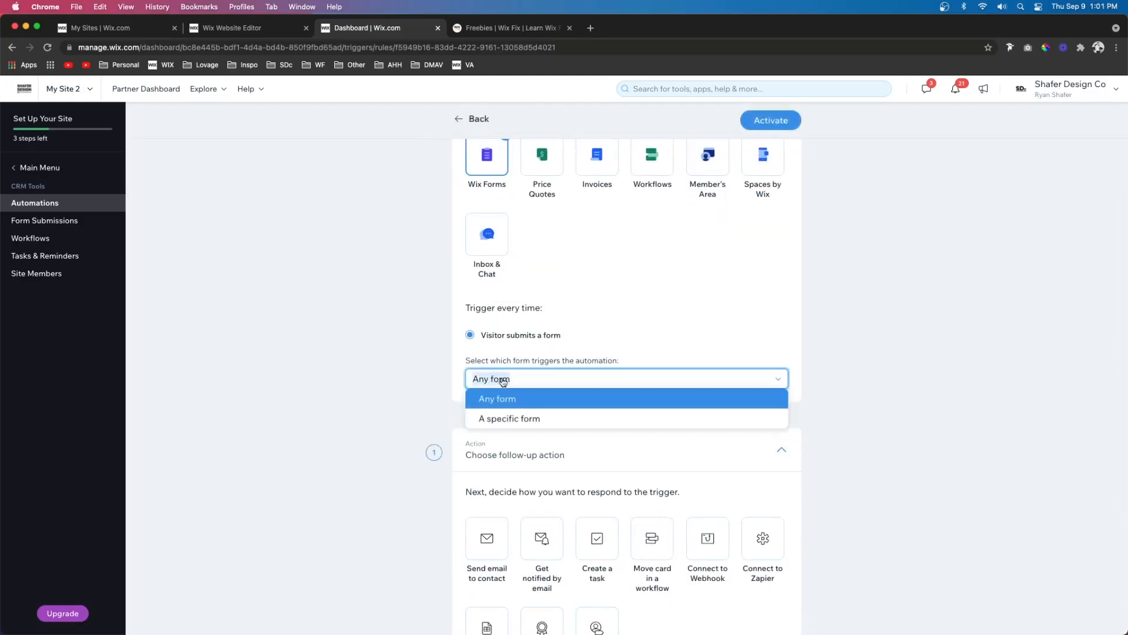
left_click(493, 418)
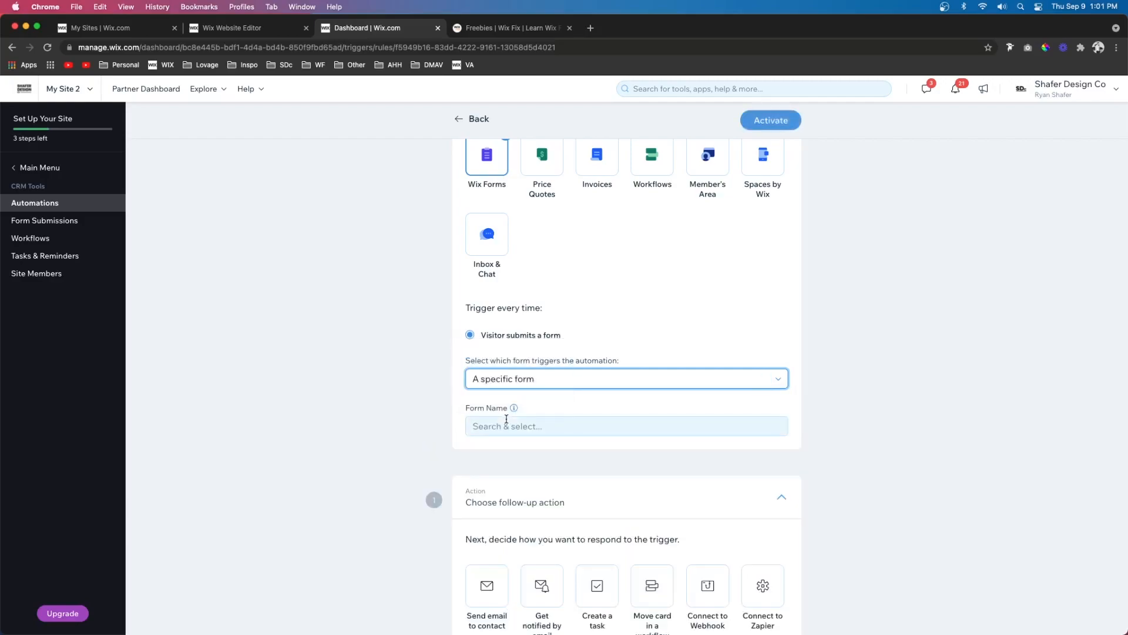
left_click(507, 424)
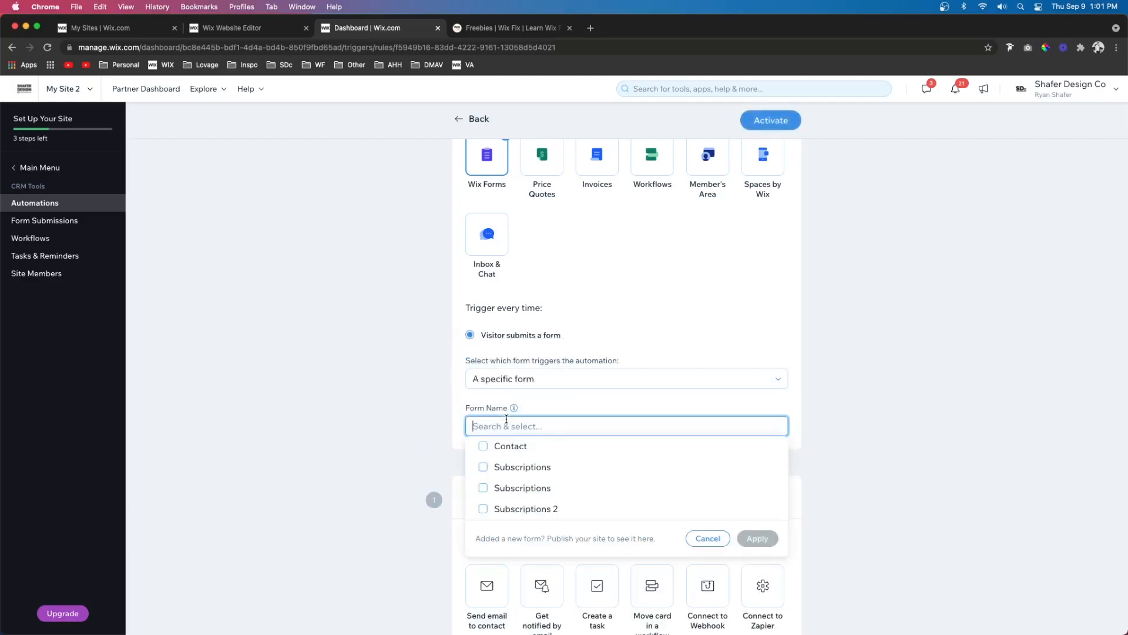
left_click(509, 477)
left_click(546, 419)
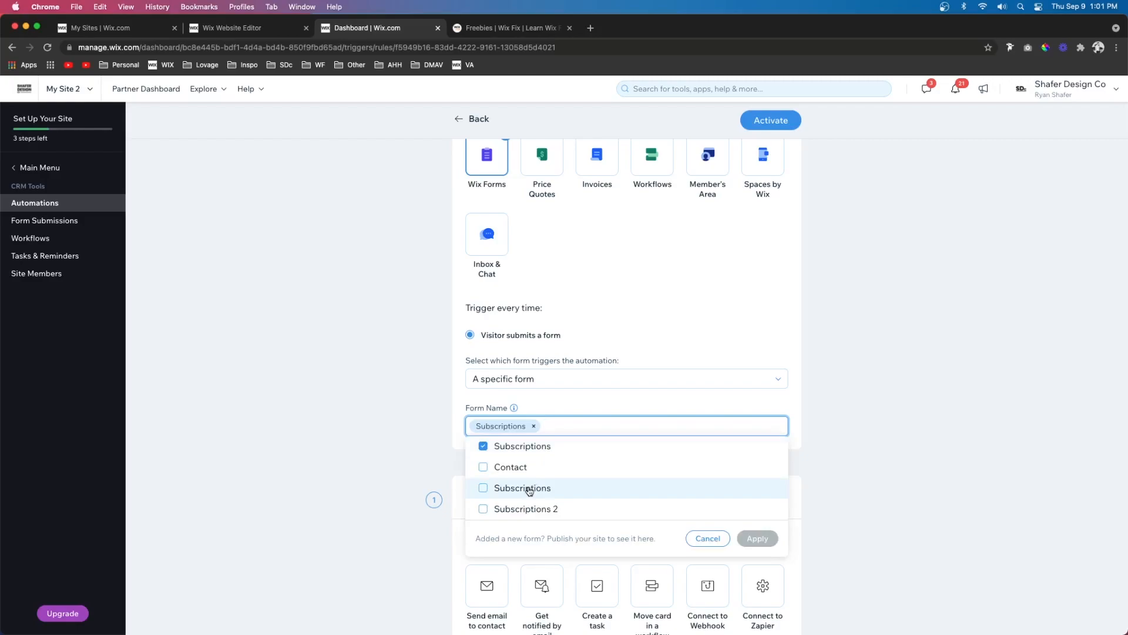
left_click(531, 489)
left_click(520, 509)
left_click(758, 538)
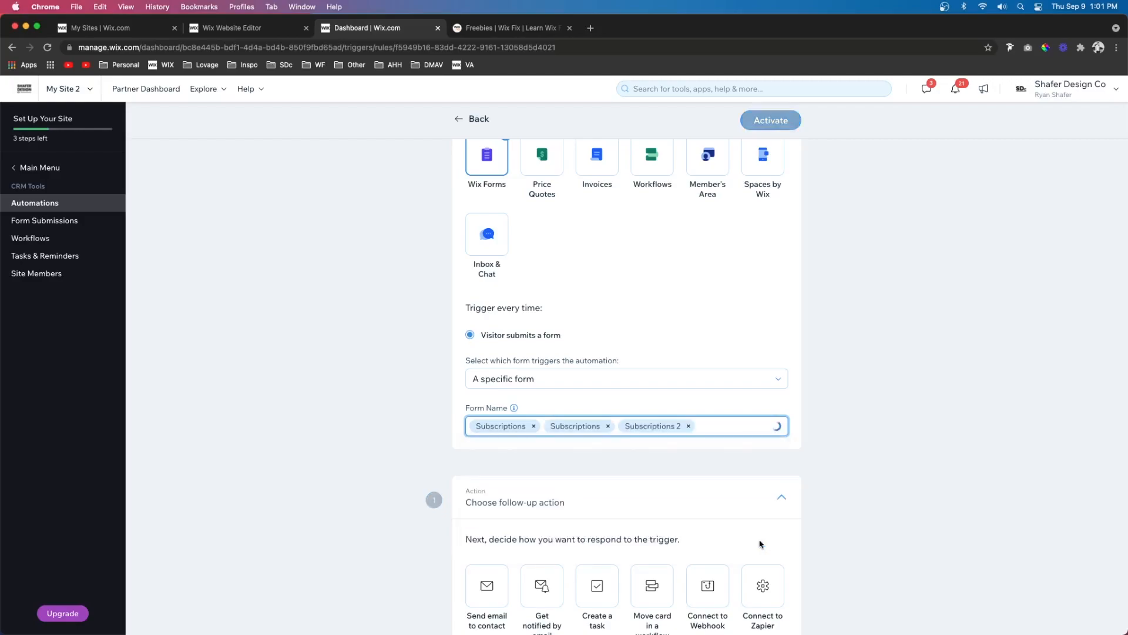
- Choose Send email to contact as the follow-up action, save the sender details with from name SECRETS, and open the email template for editing
scroll(590, 401, "up", 1)
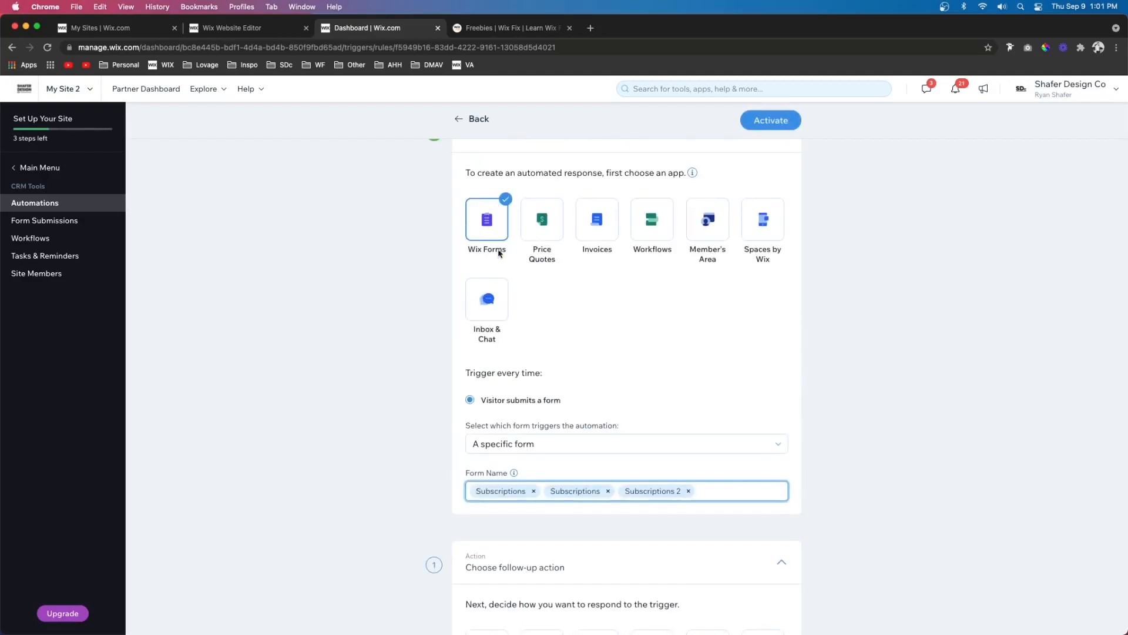
scroll(704, 491, "down", 1)
scroll(704, 491, "down", 5)
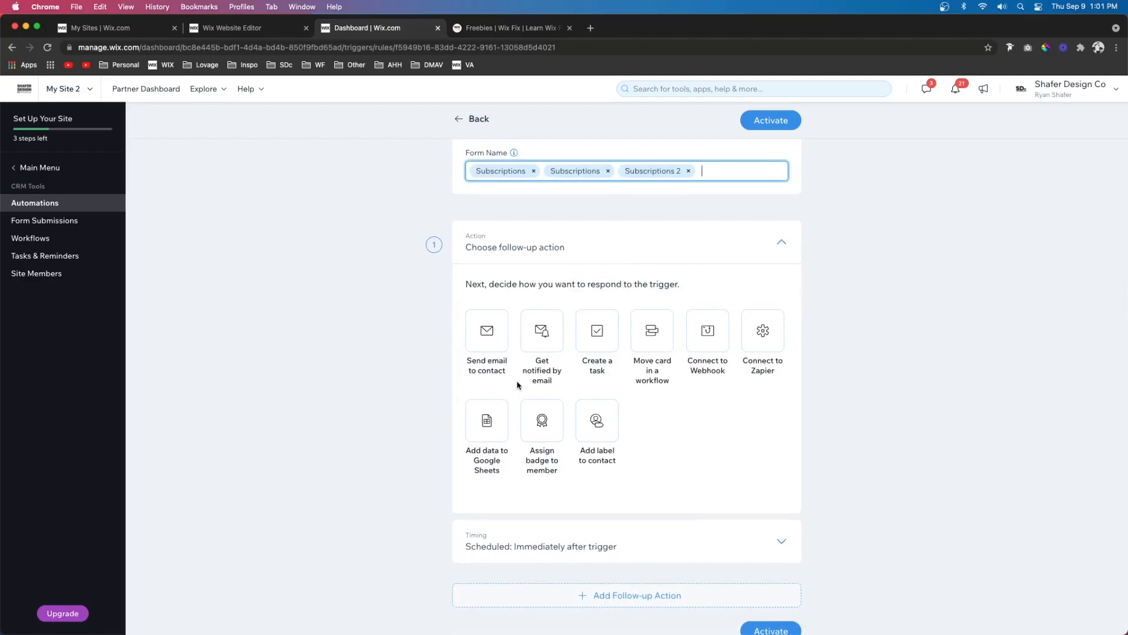
left_click(496, 342)
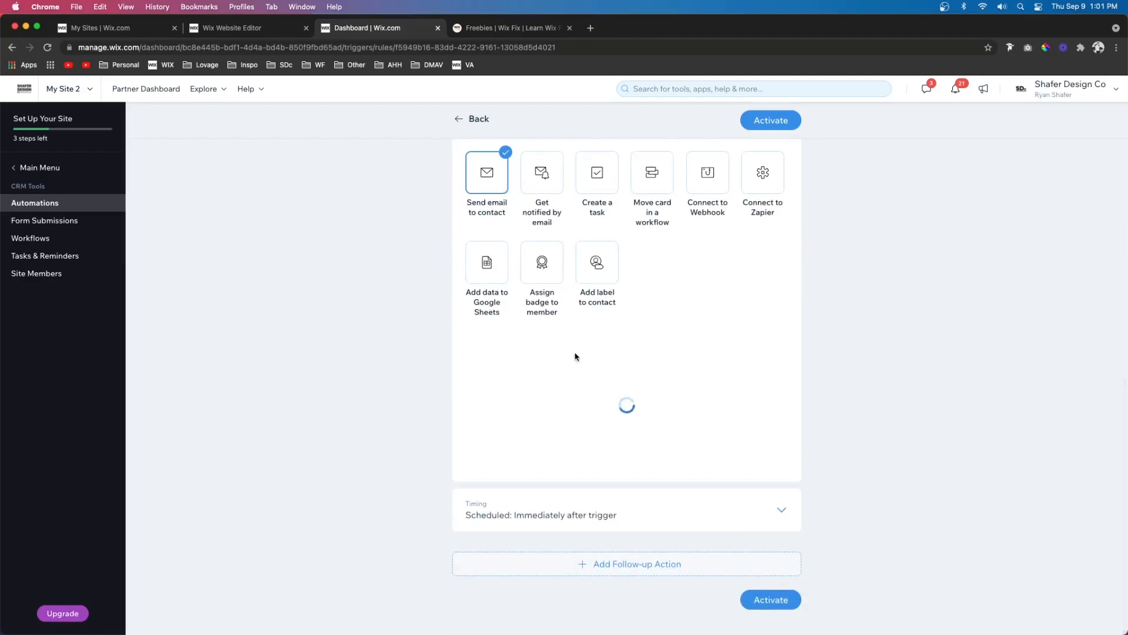
scroll(576, 356, "down", 2)
left_click(645, 461)
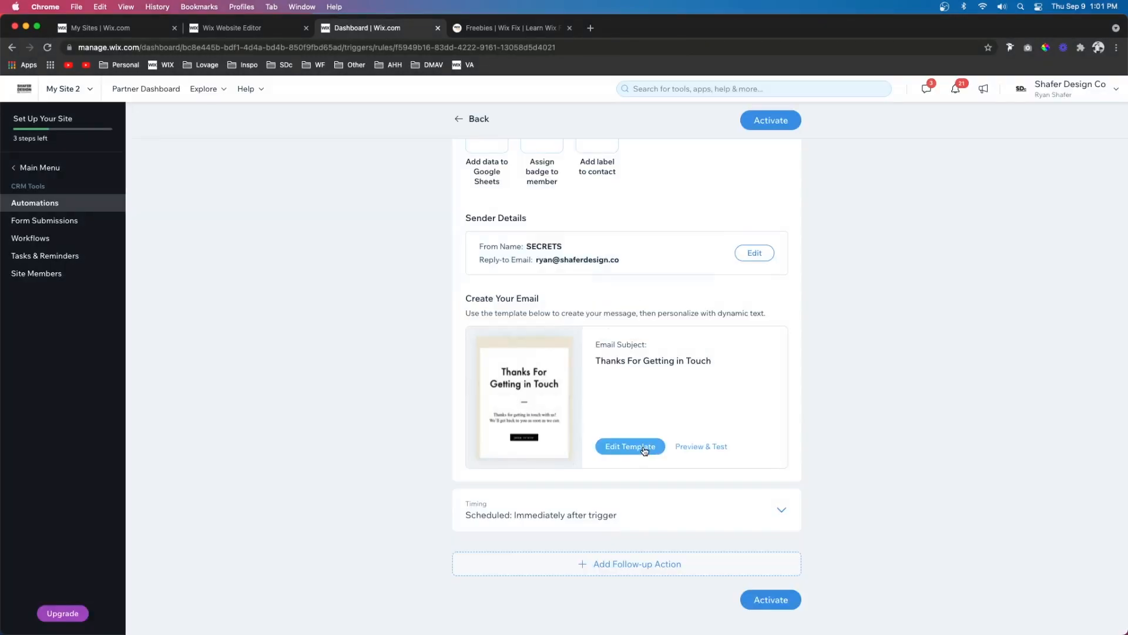
left_click(643, 448)
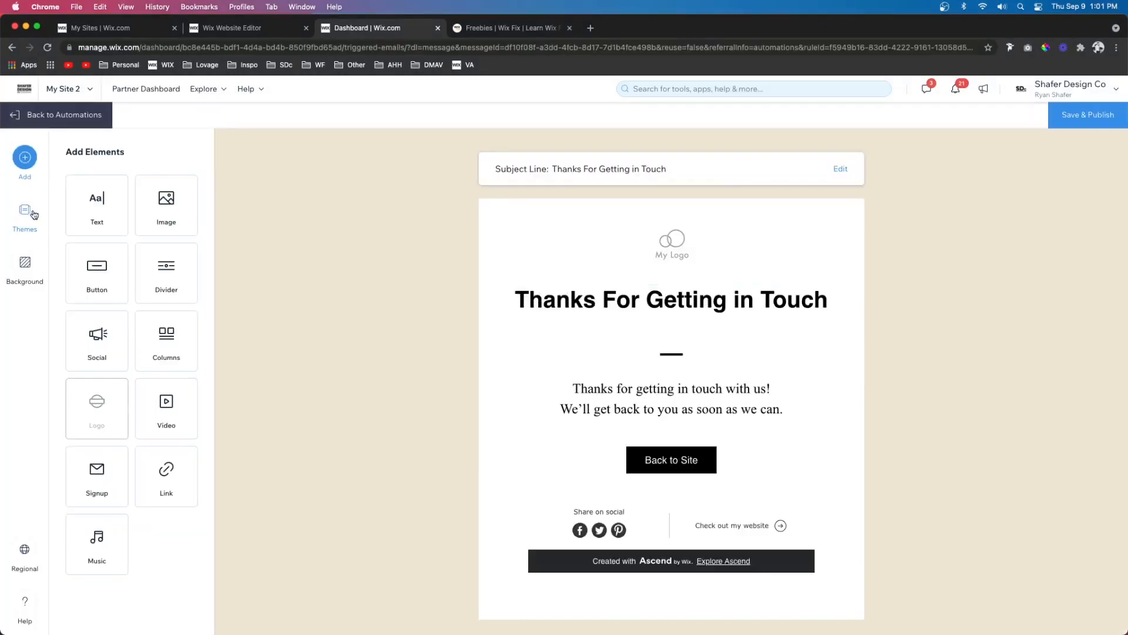
- Apply the Minimal theme to the automated email
left_click(25, 210)
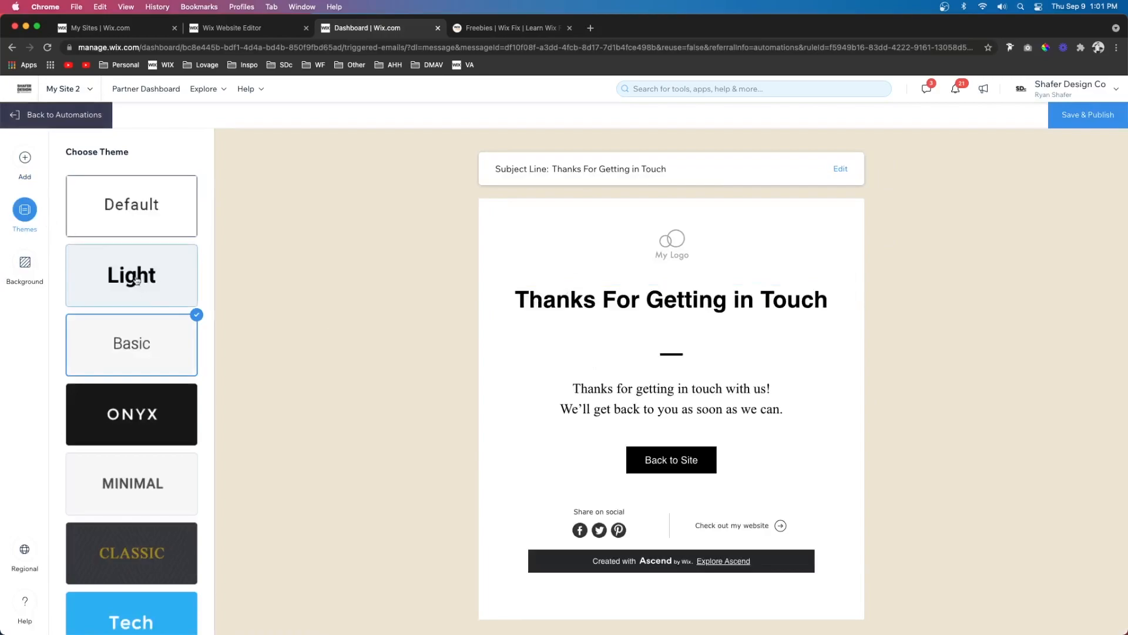
scroll(130, 294, "down", 3)
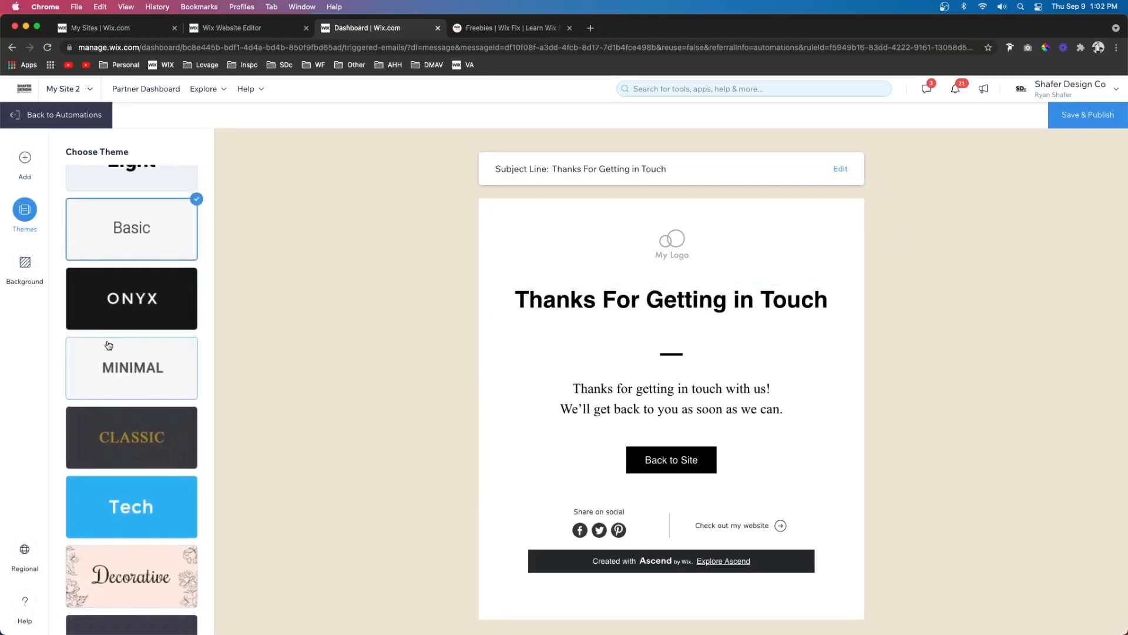
left_click(109, 344)
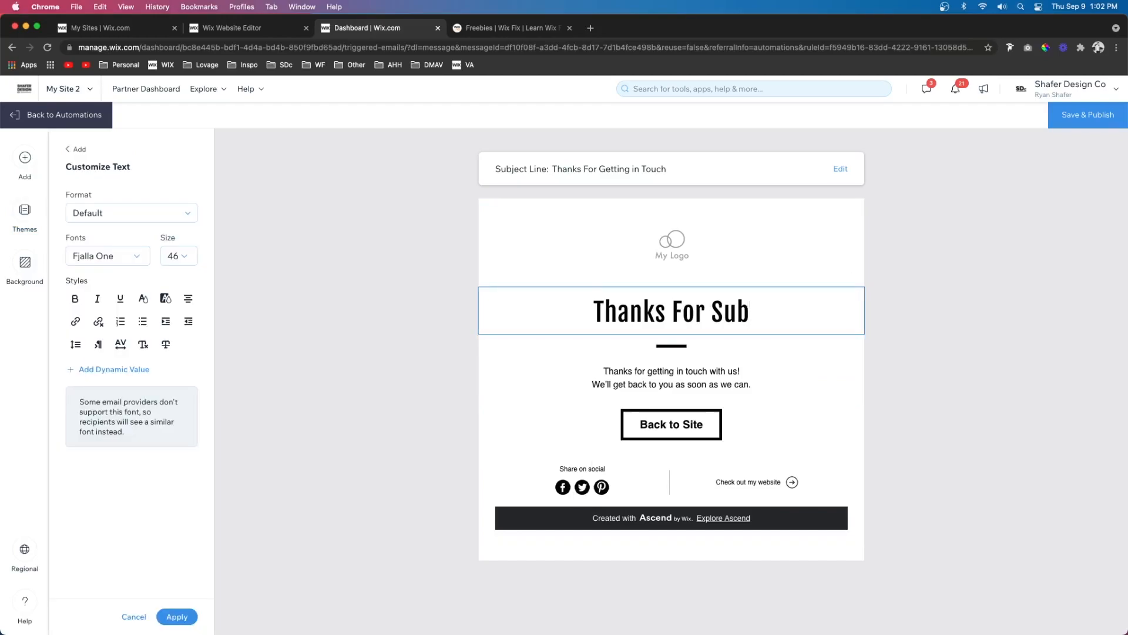
- Change the email's heading to "Thanks For Subscribing" and its body text to "Here's our secrets"
type("scrib")
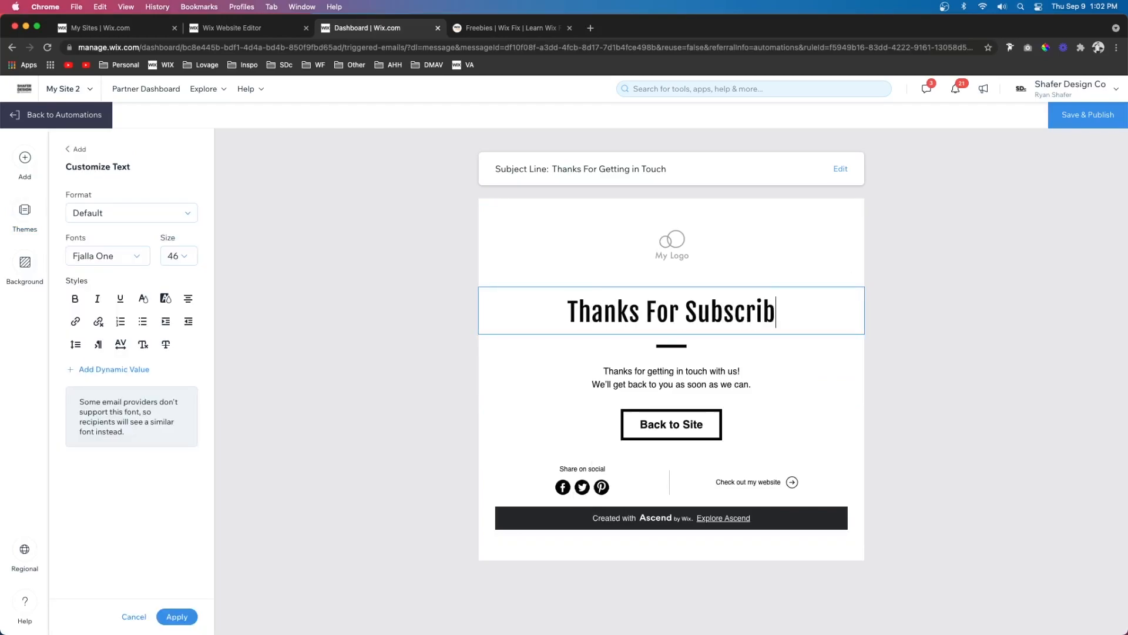
key("BackSpace")
type("bing")
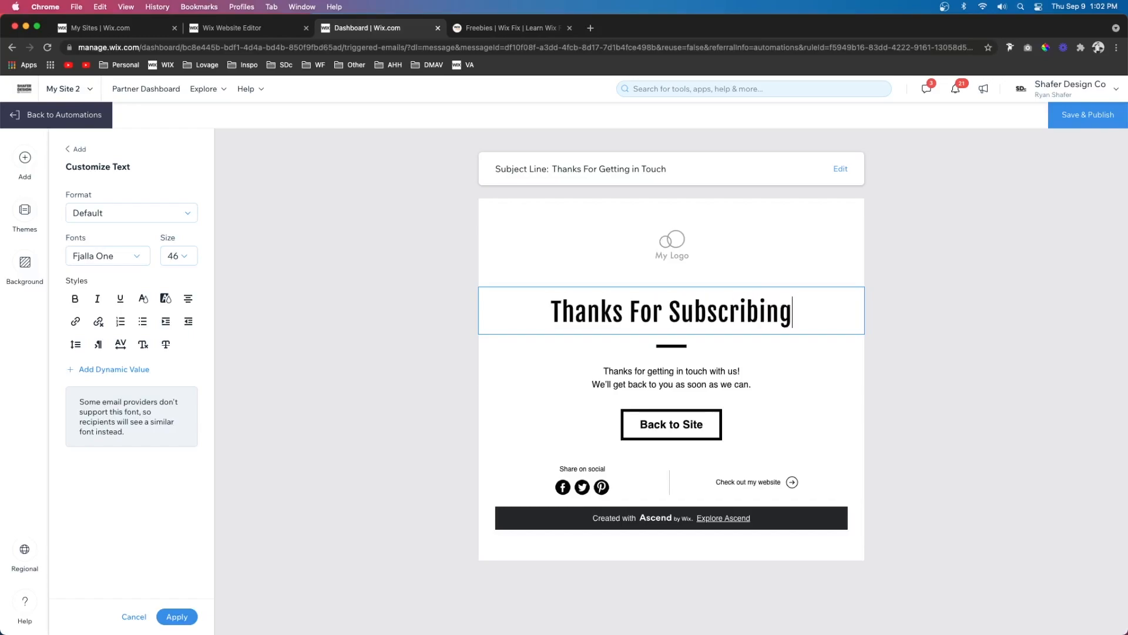
left_click(707, 382)
type("Here's our secrt")
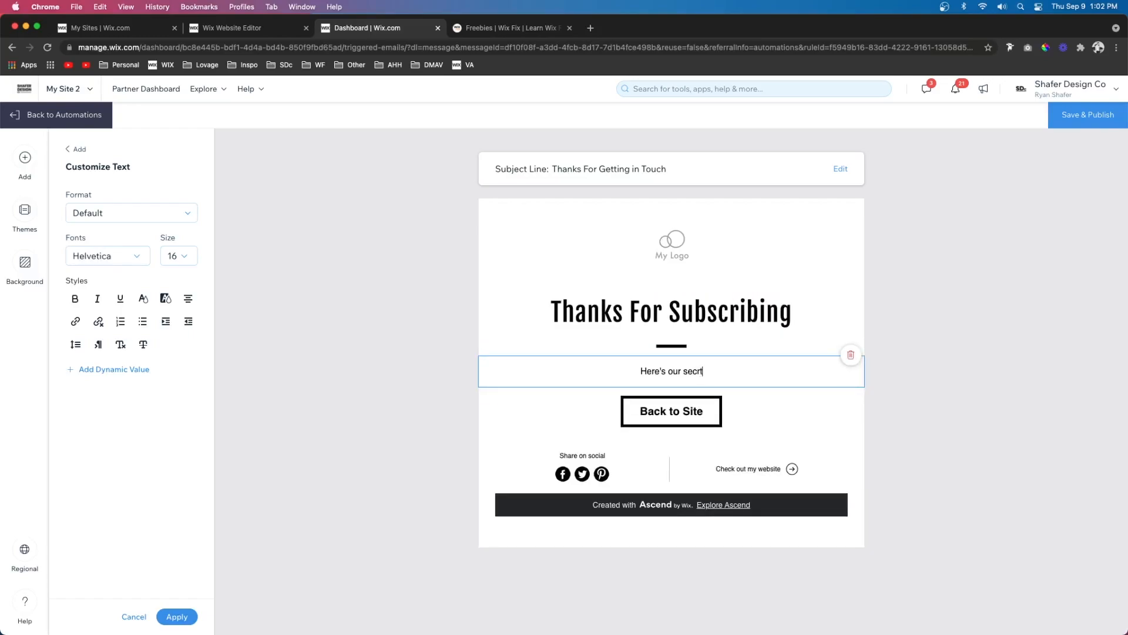
key("BackSpace")
type("ets")
- Relabel the email's Back to Site button as "Secrets" and link it to the site address ending in "-2/secrets"
left_click(669, 412)
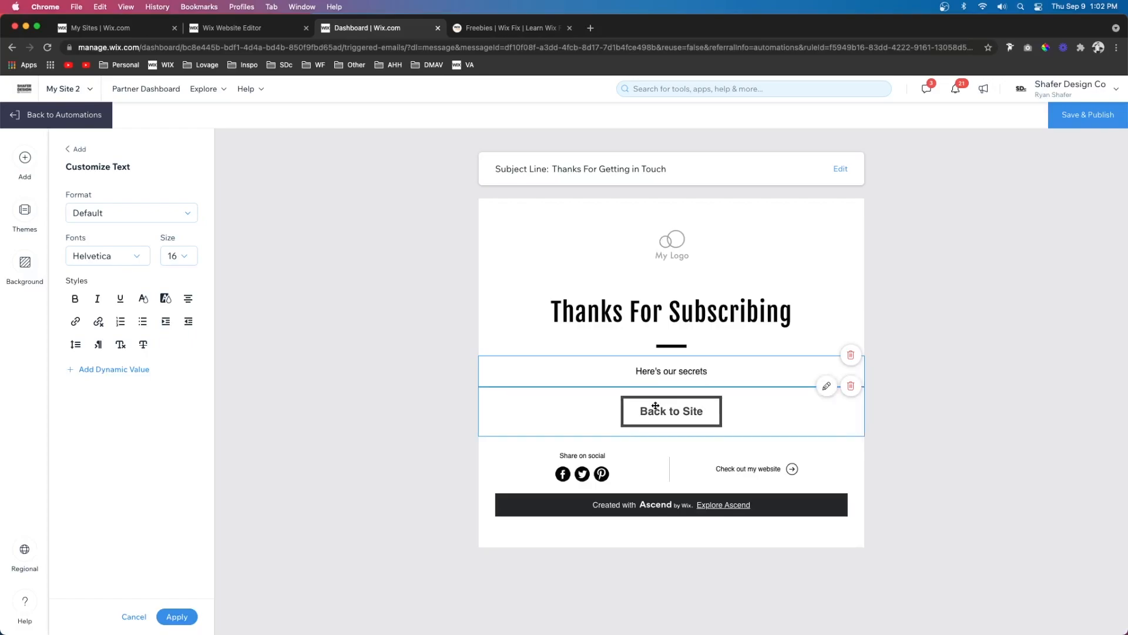
key("Right")
type("-2/s")
type("ecrets")
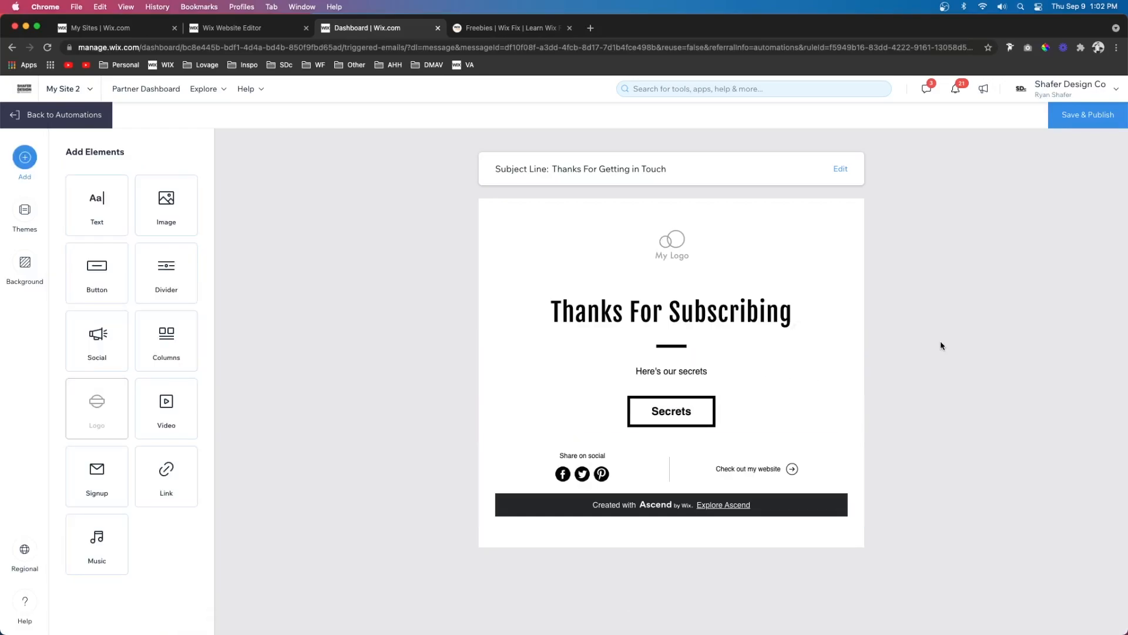
- Save and publish the email template, and activate the New Subscriber automation
left_click(1089, 120)
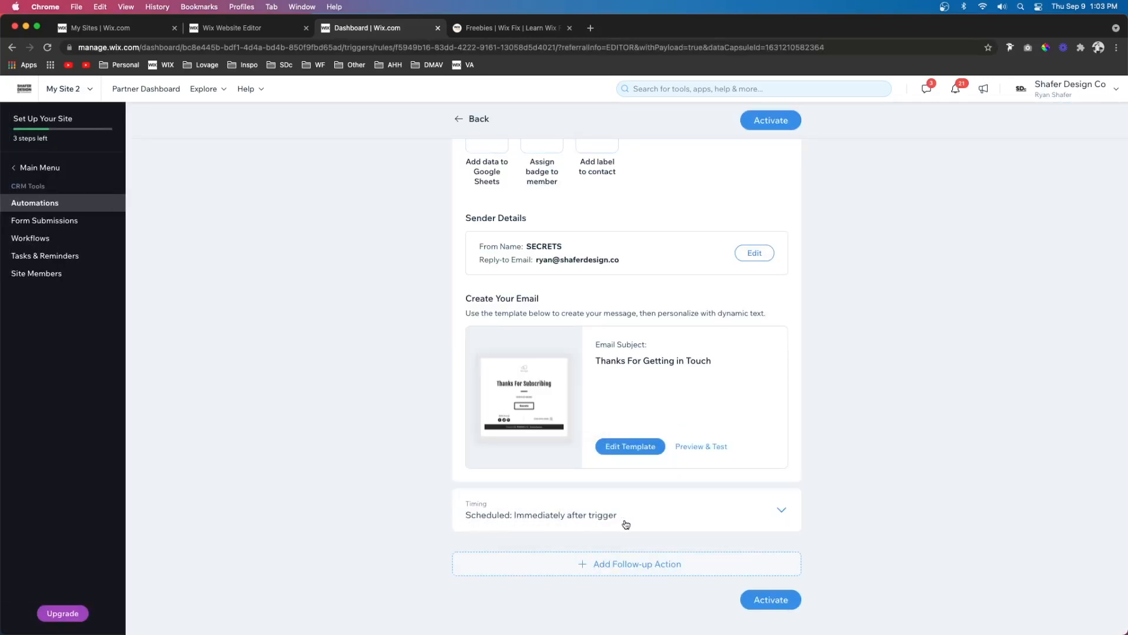
left_click(774, 603)
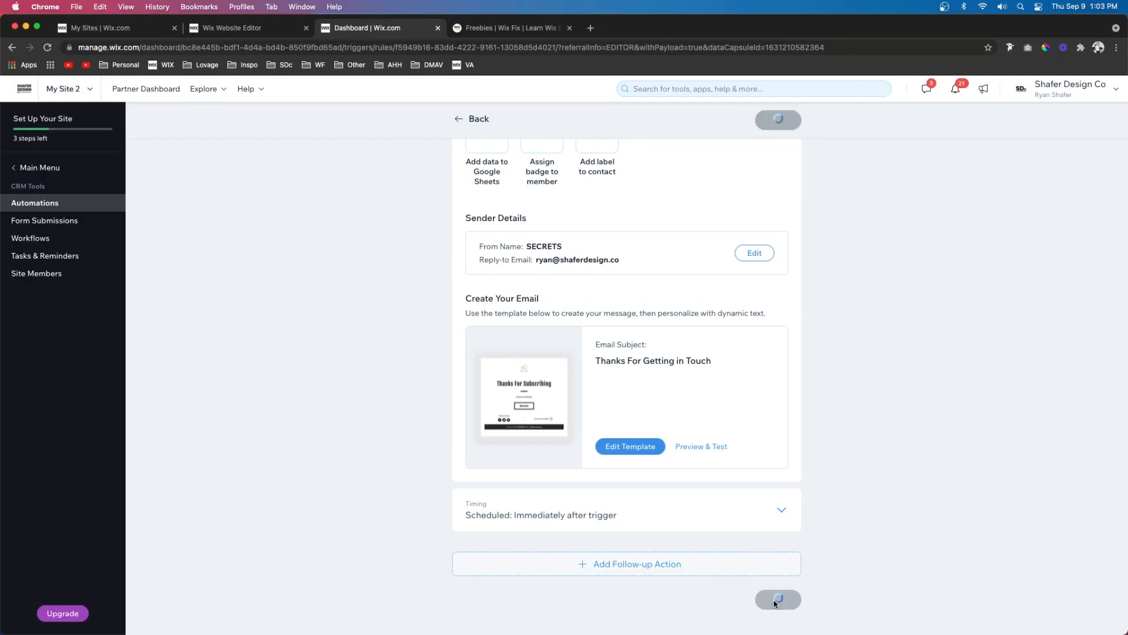